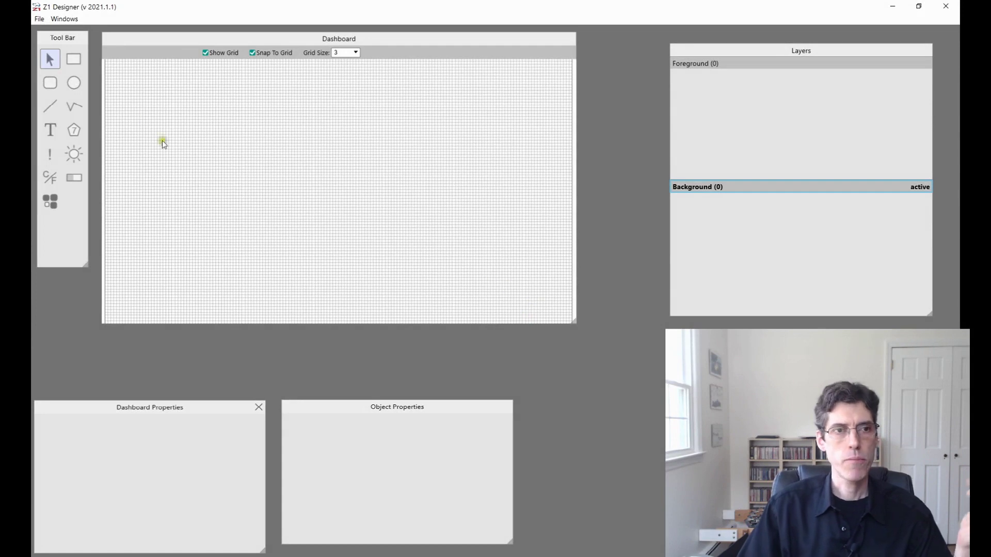
Create a new dashboard named My Dash
{"action": "left_click", "coordinate": [38, 19]}
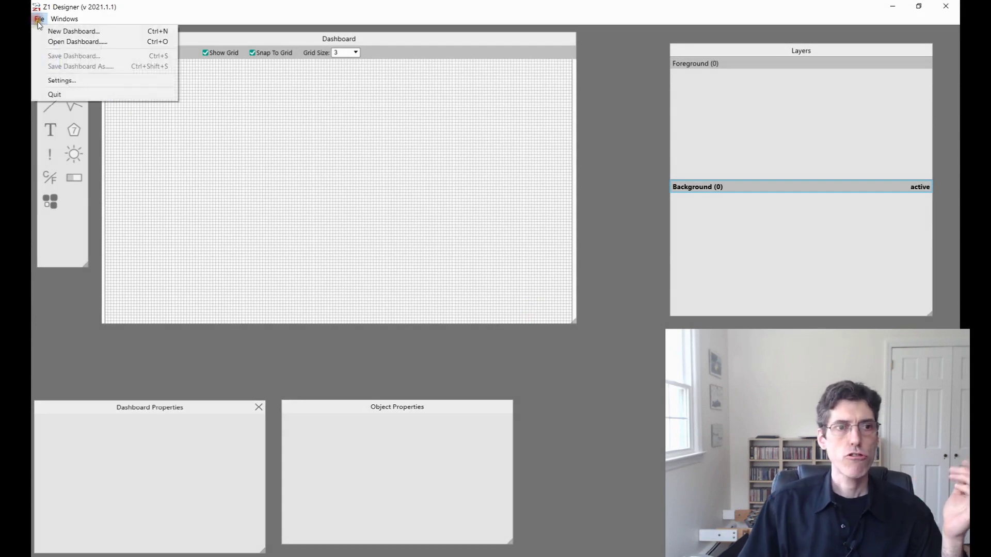
{"action": "left_click", "coordinate": [52, 31]}
{"action": "left_click", "coordinate": [429, 280]}
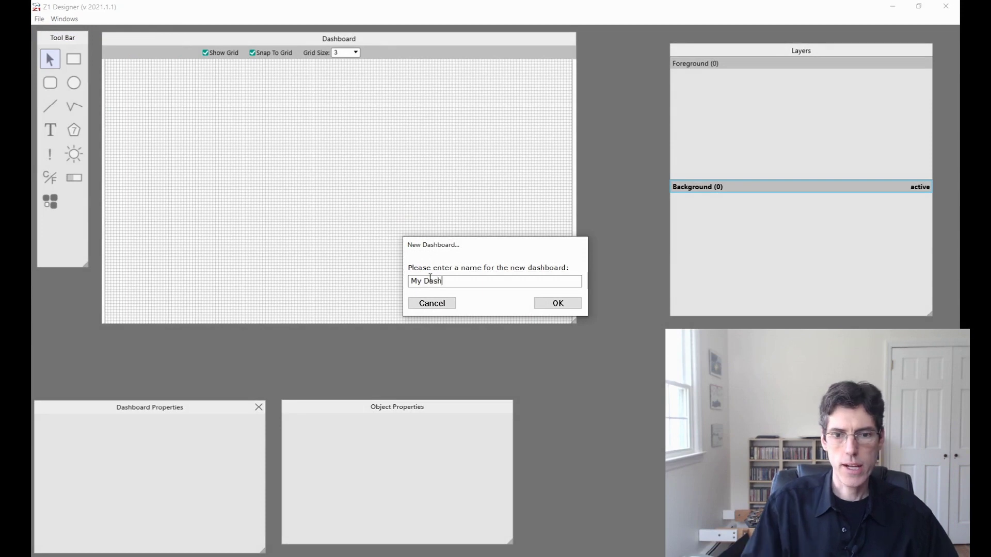
{"action": "left_click", "coordinate": [550, 303]}
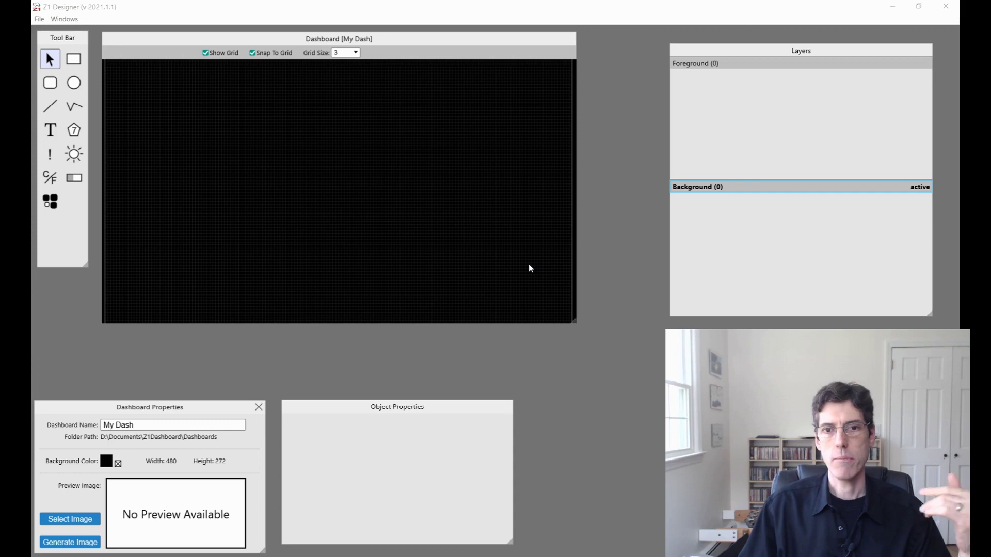
{"action": "left_click", "coordinate": [503, 244]}
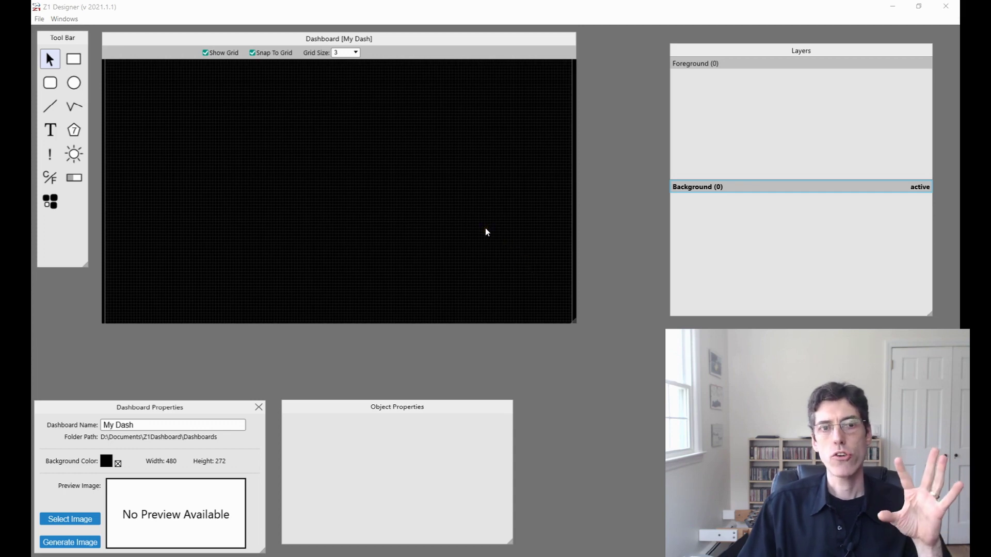
{"action": "left_click", "coordinate": [410, 204]}
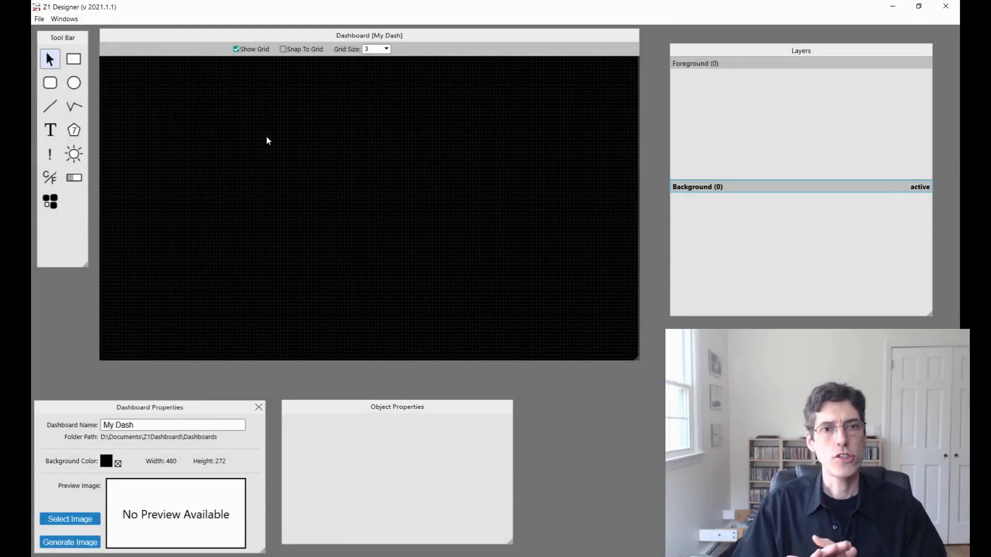
{"action": "left_click", "coordinate": [213, 142]}
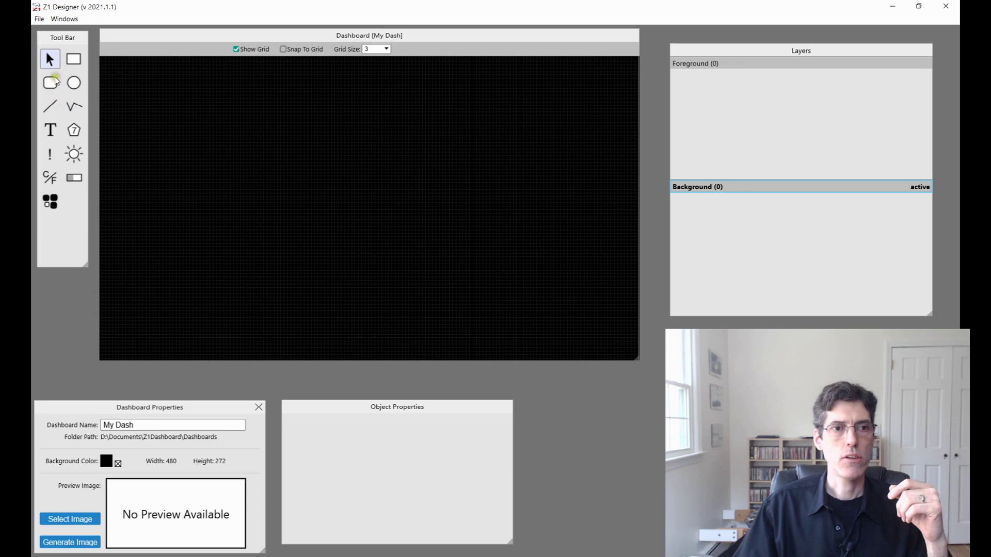
{"action": "left_click", "coordinate": [69, 101]}
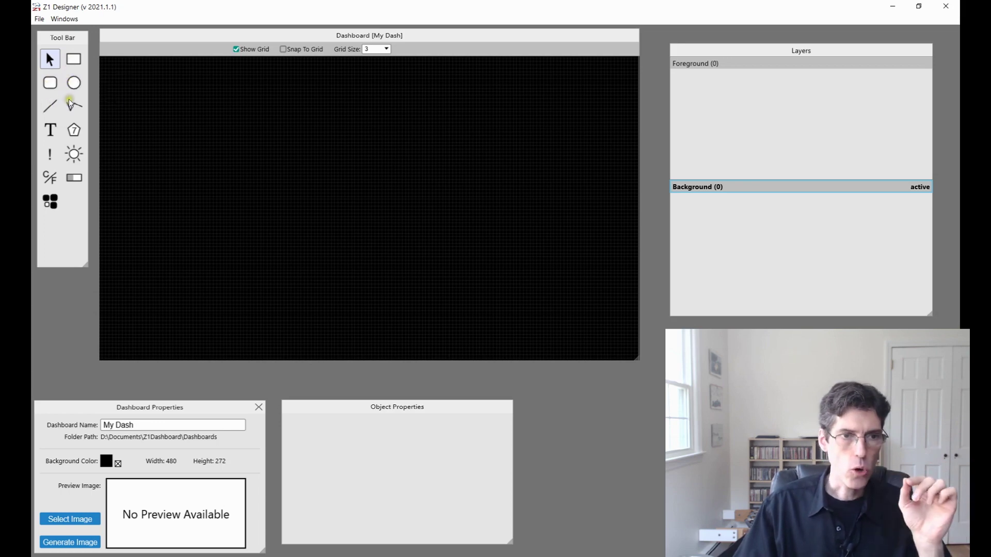
Draw a rectangle on the background layer from about (59, 27) to (137, 76), near the dashboard's upper-left corner
{"action": "left_click", "coordinate": [74, 64]}
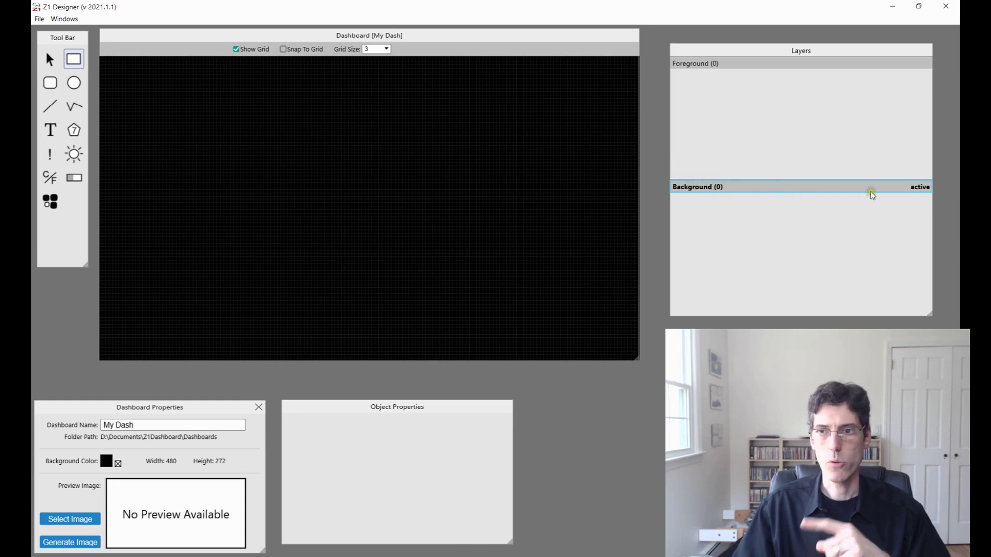
{"action": "left_click", "coordinate": [704, 63]}
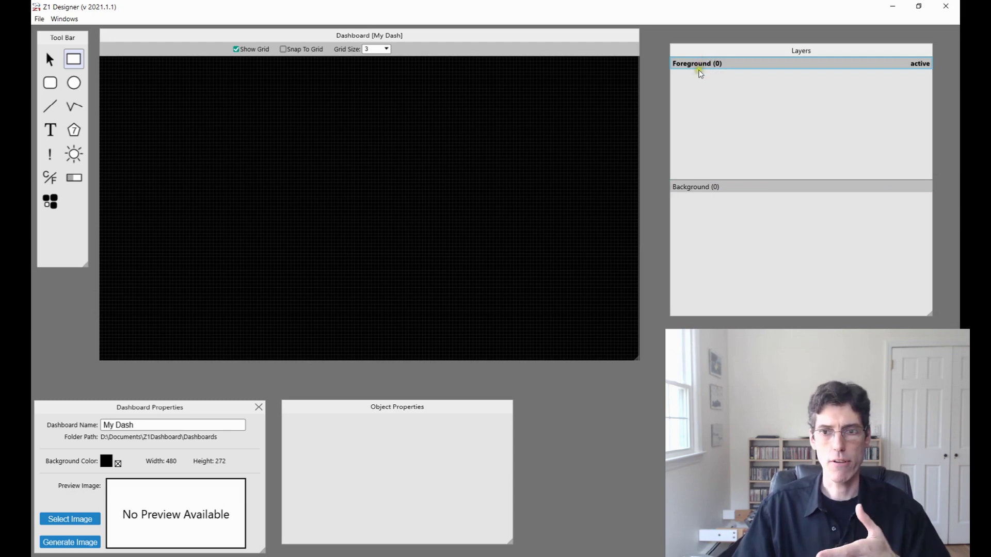
{"action": "left_click", "coordinate": [702, 189]}
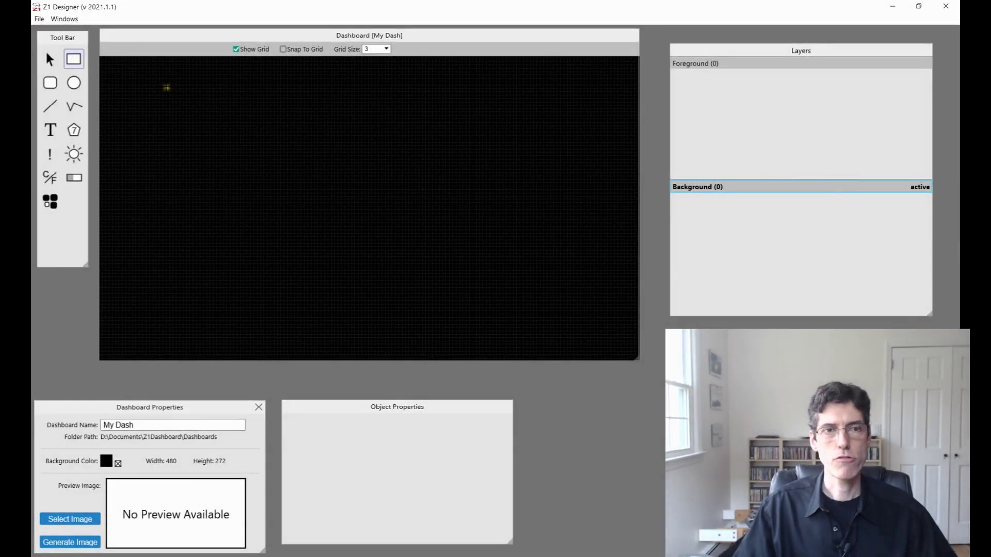
{"action": "left_click_drag", "start_coordinate": [166, 86], "coordinate": [255, 141]}
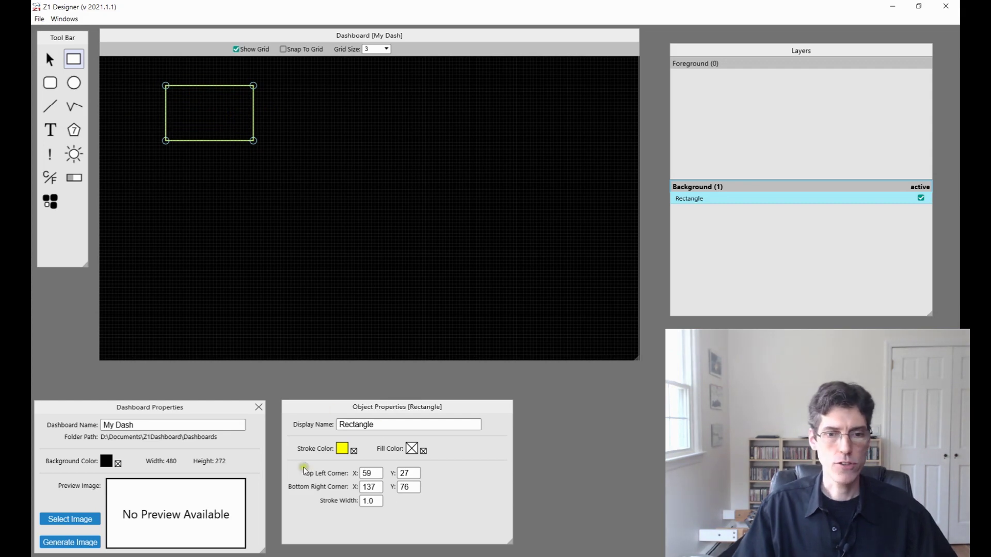
{"action": "left_click", "coordinate": [370, 421]}
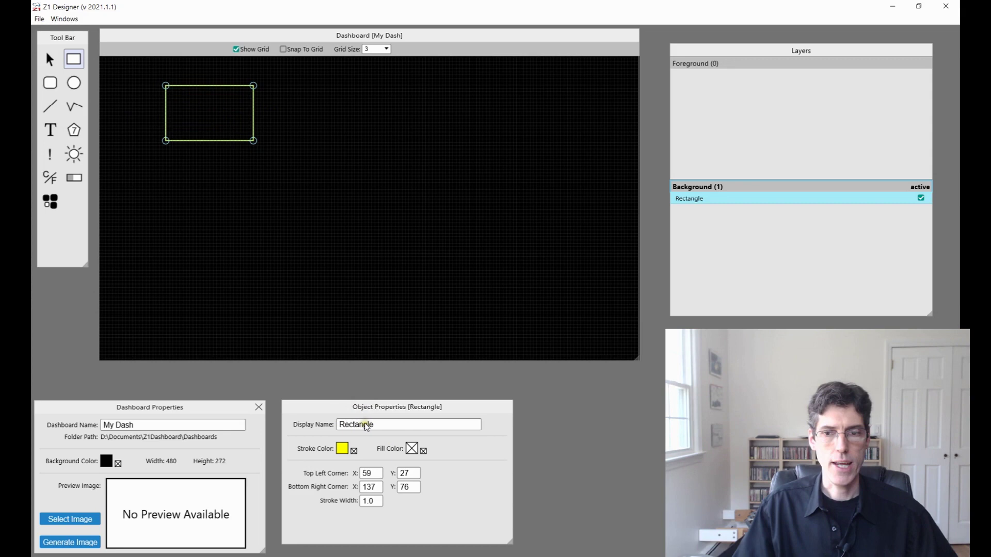
{"action": "left_click", "coordinate": [760, 202]}
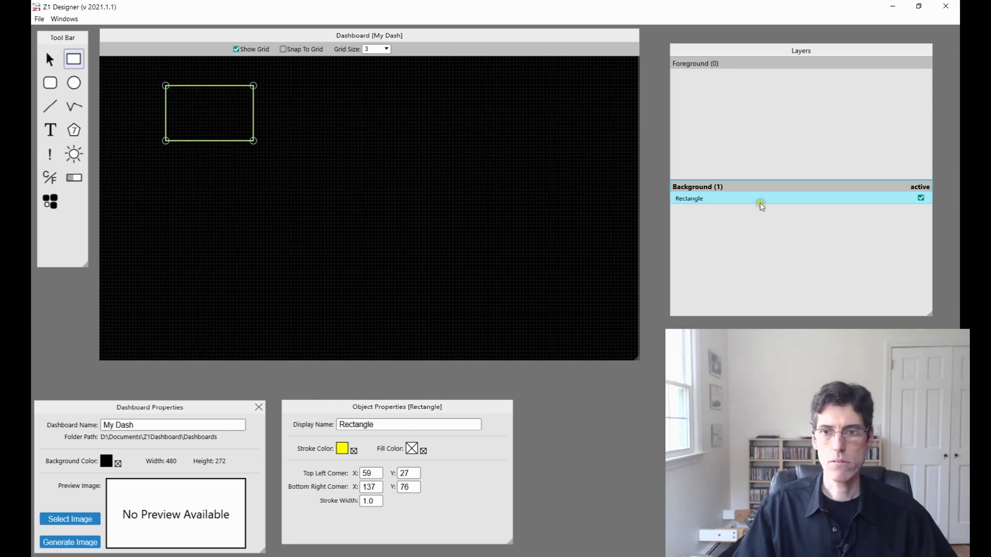
{"action": "left_click", "coordinate": [699, 187]}
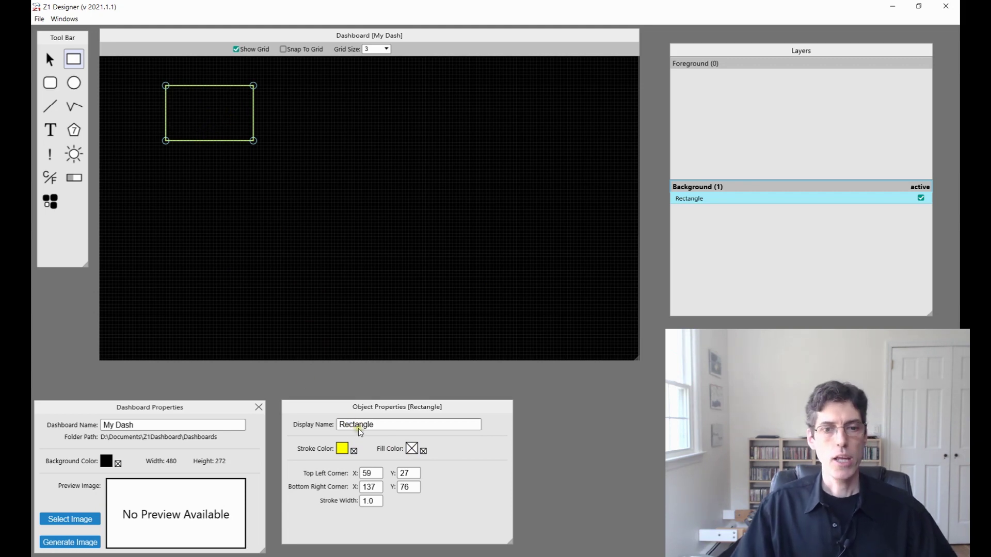
Set the rectangle's stroke color to bright green and its fill color to purple (128, 0, 128)
{"action": "left_click", "coordinate": [342, 449]}
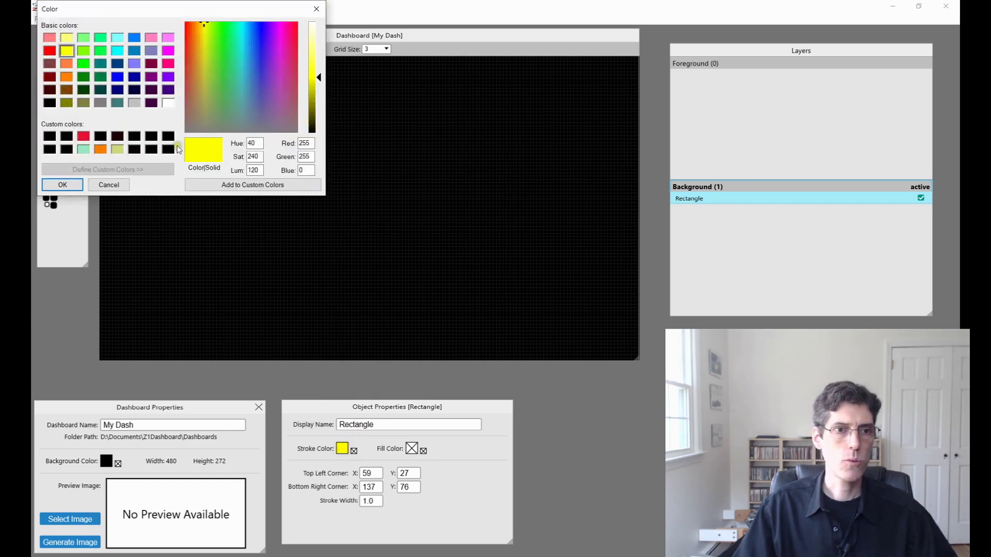
{"action": "left_click", "coordinate": [100, 51]}
{"action": "left_click", "coordinate": [63, 185]}
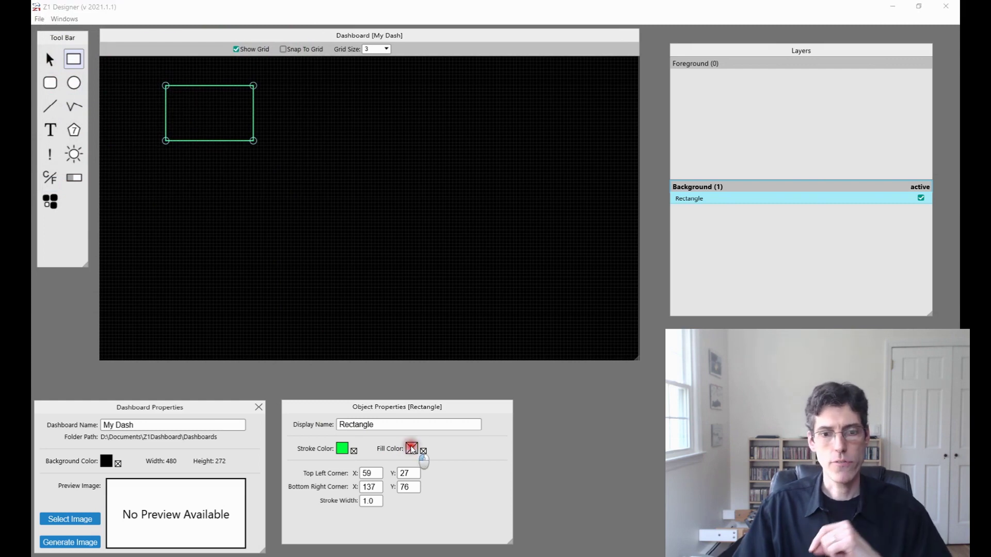
{"action": "left_click", "coordinate": [412, 449]}
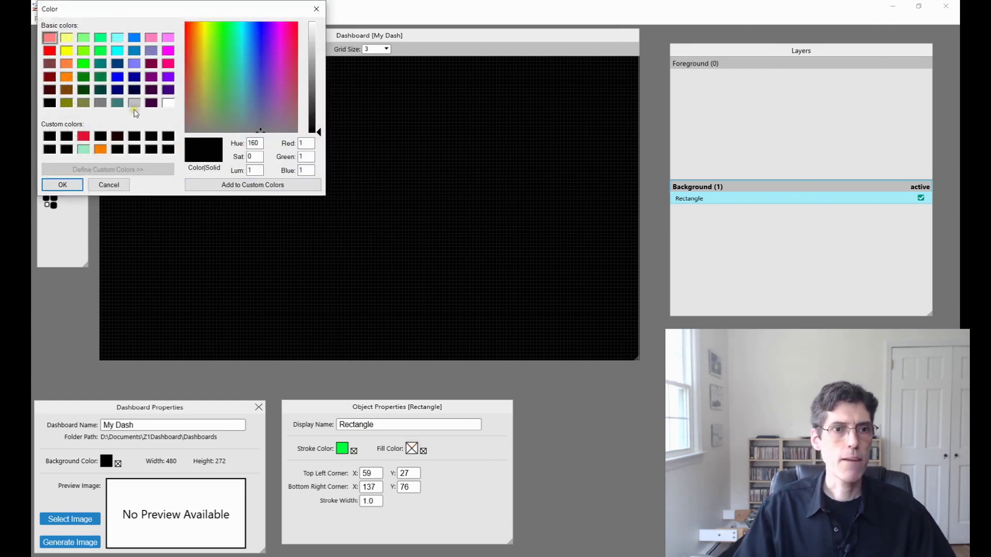
{"action": "left_click", "coordinate": [151, 77]}
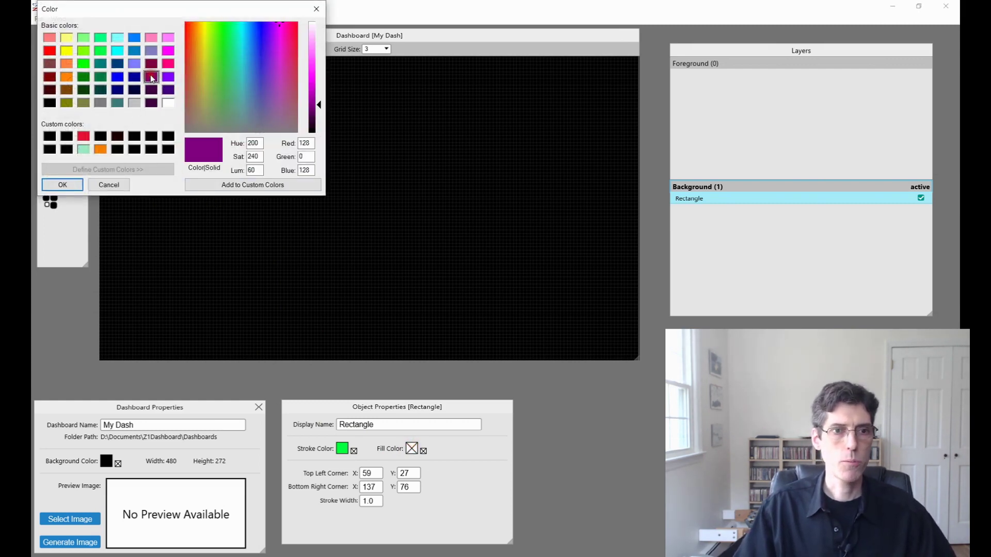
{"action": "left_click", "coordinate": [62, 184]}
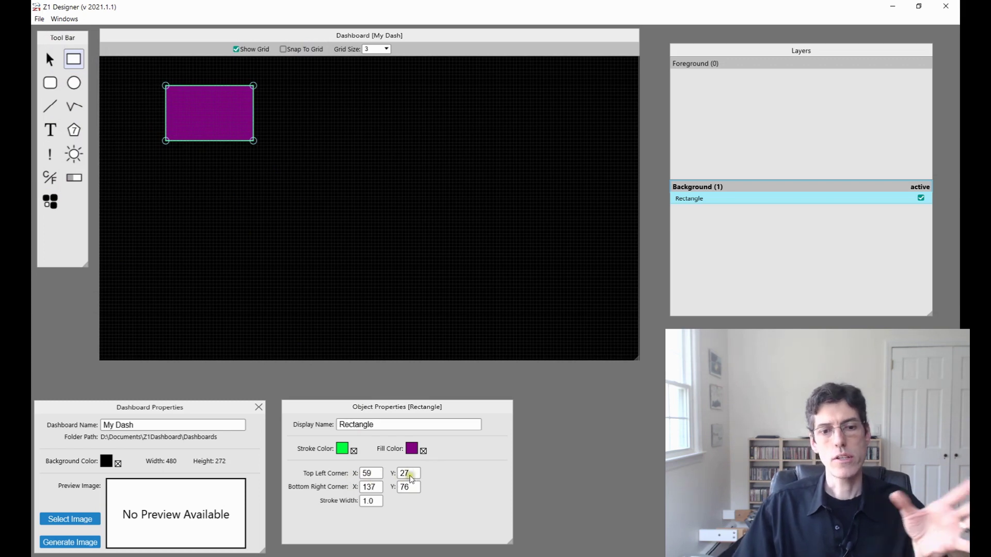
Set the X coordinate of the rectangle's top left corner to 62, trying 60 and 61 first
{"action": "left_click", "coordinate": [373, 473]}
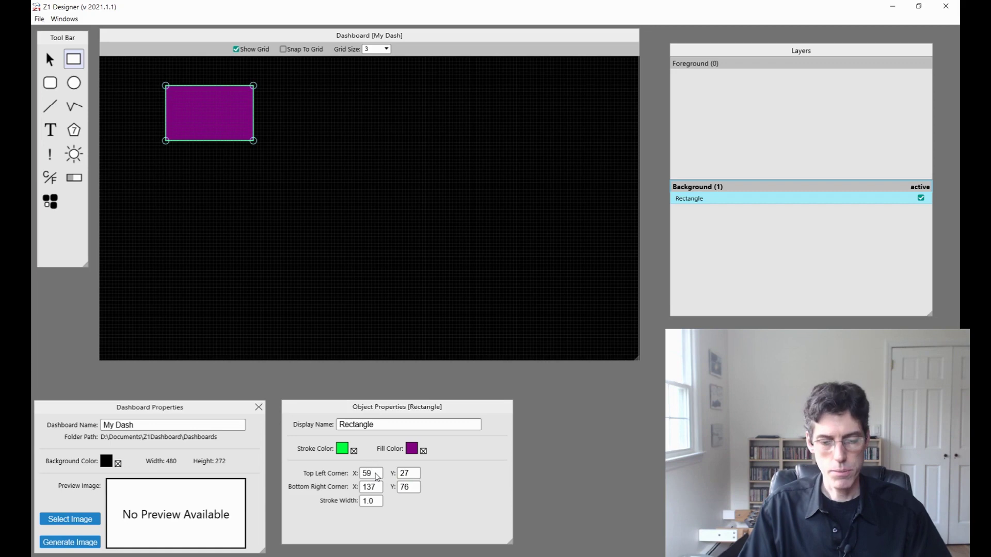
{"action": "key", "text": "BackSpace"}
{"action": "key", "text": "BackSpace"}
{"action": "type", "text": "60"}
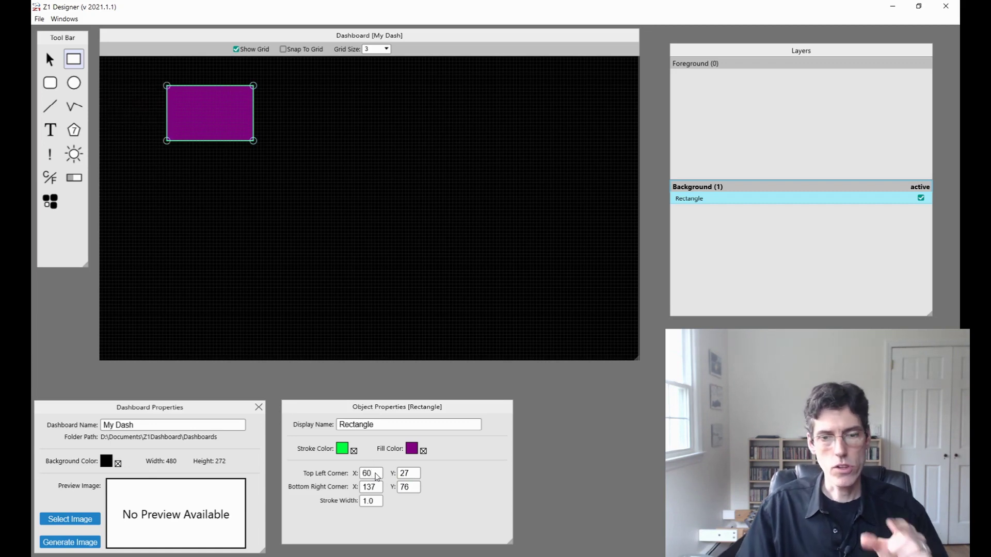
{"action": "key", "text": "BackSpace"}
{"action": "type", "text": "1"}
{"action": "key", "text": "BackSpace"}
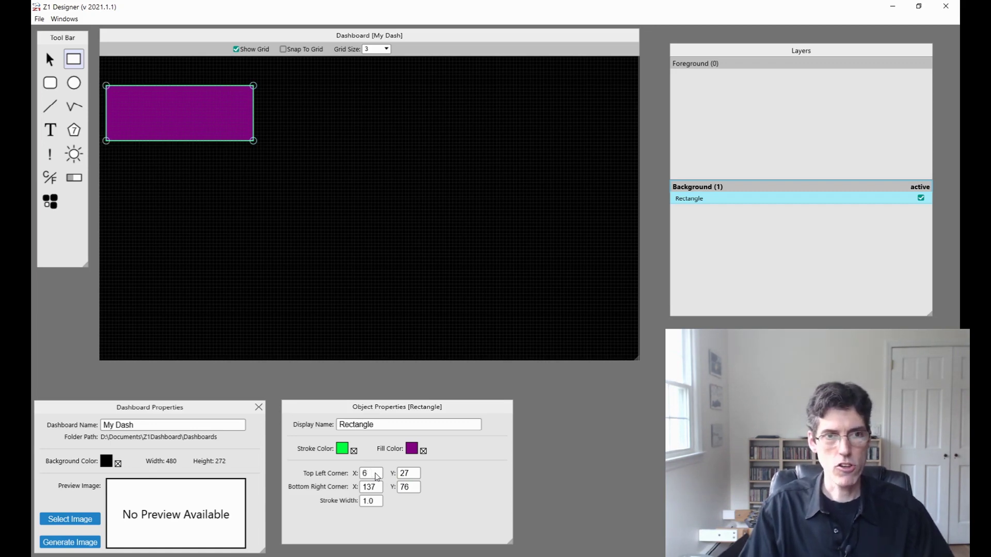
{"action": "type", "text": "2"}
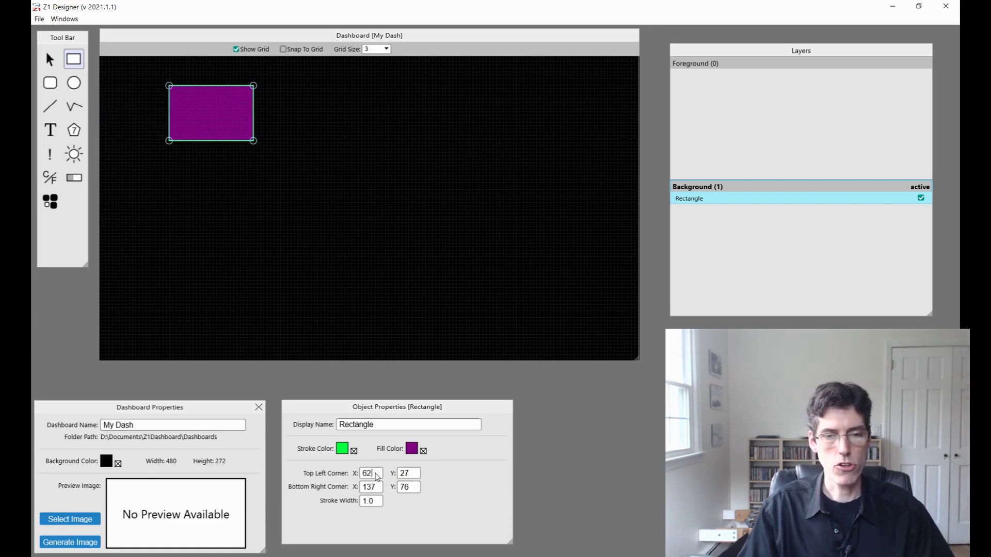
Try stroke widths of 5 and 5.5 on the rectangle, and settle on 1.5
{"action": "left_click", "coordinate": [378, 504]}
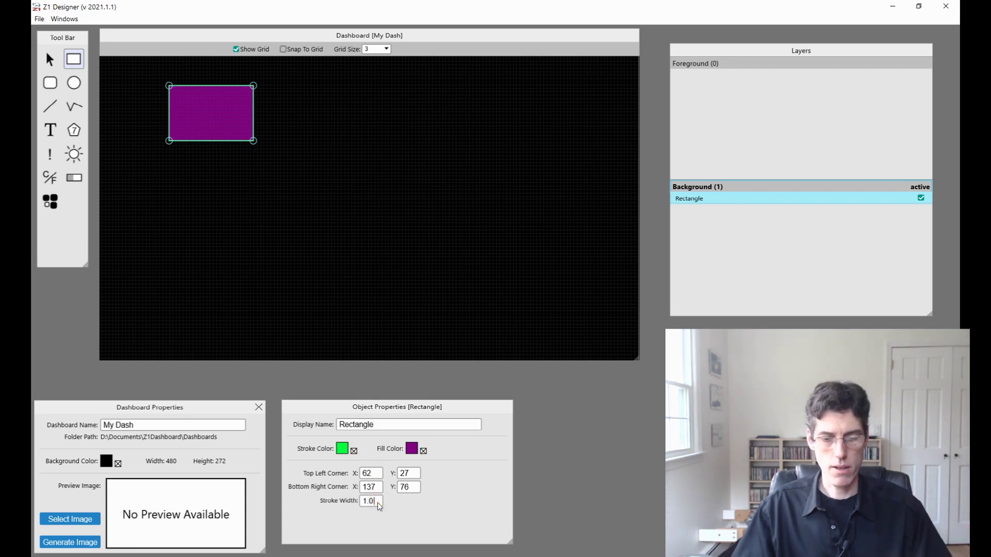
{"action": "key", "text": "BackSpace"}
{"action": "key", "text": "BackSpace"}
{"action": "key", "text": "BackSpace"}
{"action": "type", "text": "5"}
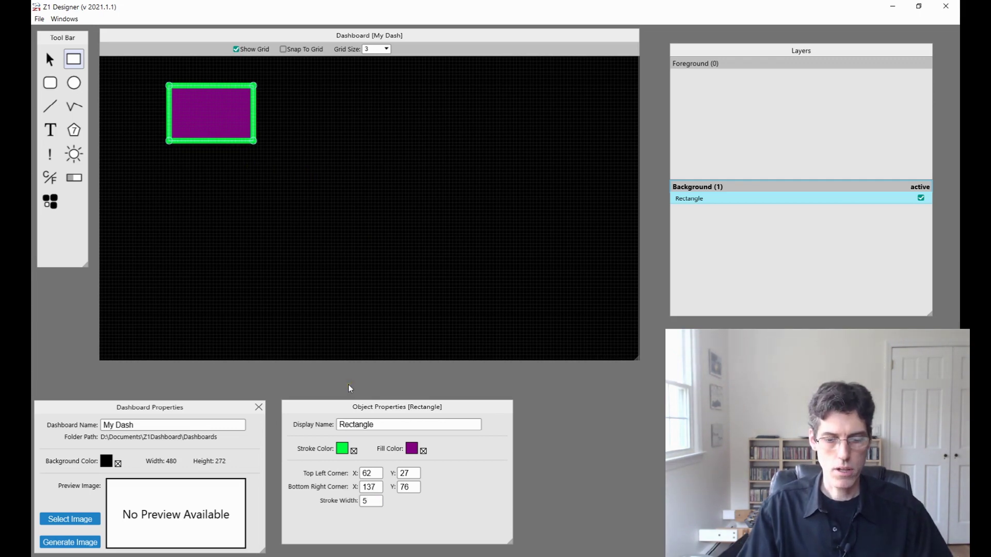
{"action": "type", "text": ".5"}
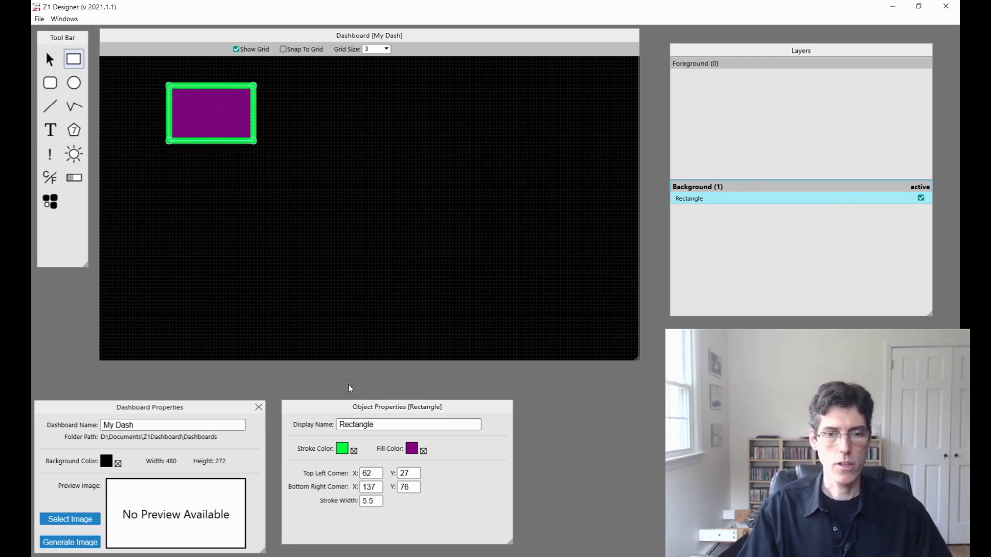
{"action": "key", "text": "BackSpace"}
{"action": "key", "text": "BackSpace"}
{"action": "key", "text": "BackSpace"}
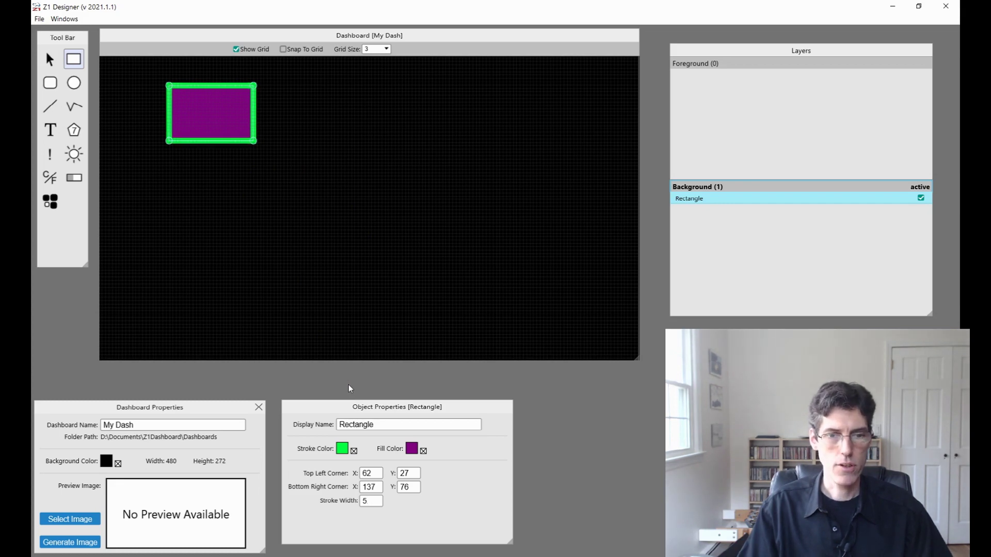
{"action": "type", "text": "1.5"}
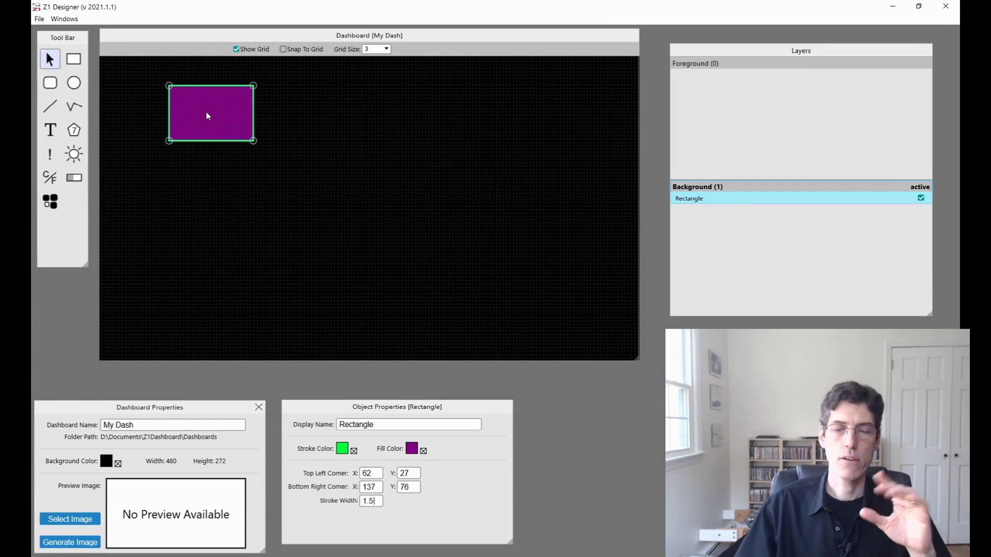
Move the rectangle slightly right and up, resize it by its corners to span about (73, 38) to (170, 106), and deselect it
{"action": "mouse_move", "coordinate": [199, 110]}
{"action": "left_mouse_down"}
{"action": "mouse_move", "coordinate": [237, 135]}
{"action": "mouse_move", "coordinate": [237, 113]}
{"action": "mouse_move", "coordinate": [209, 107]}
{"action": "left_mouse_up"}
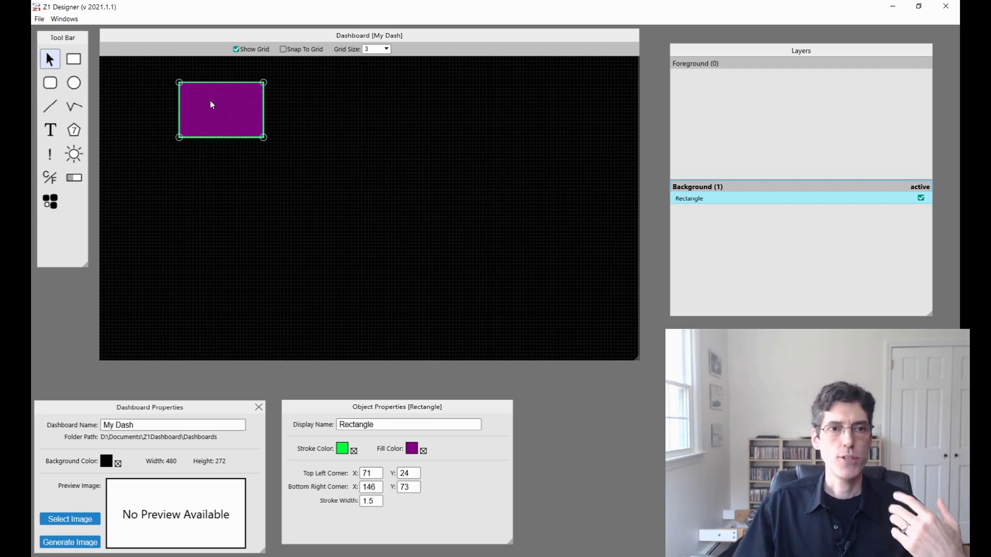
{"action": "left_click", "coordinate": [179, 137]}
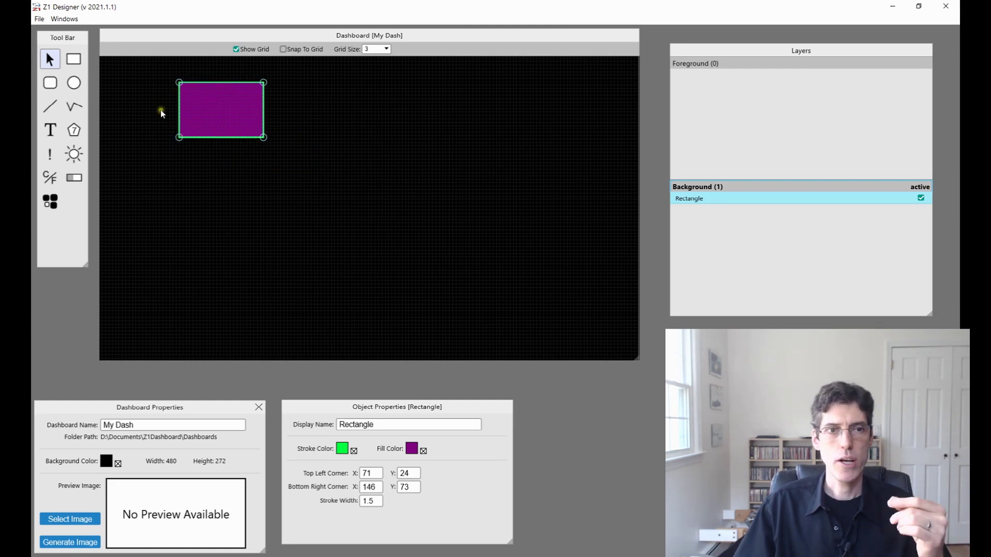
{"action": "left_click_drag", "start_coordinate": [263, 139], "coordinate": [285, 173]}
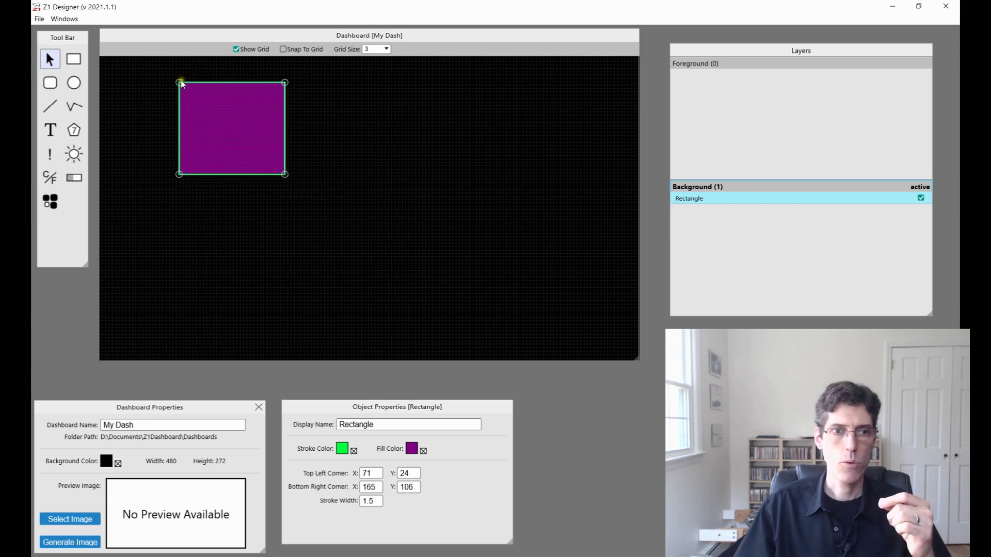
{"action": "left_click_drag", "start_coordinate": [180, 83], "coordinate": [181, 87]}
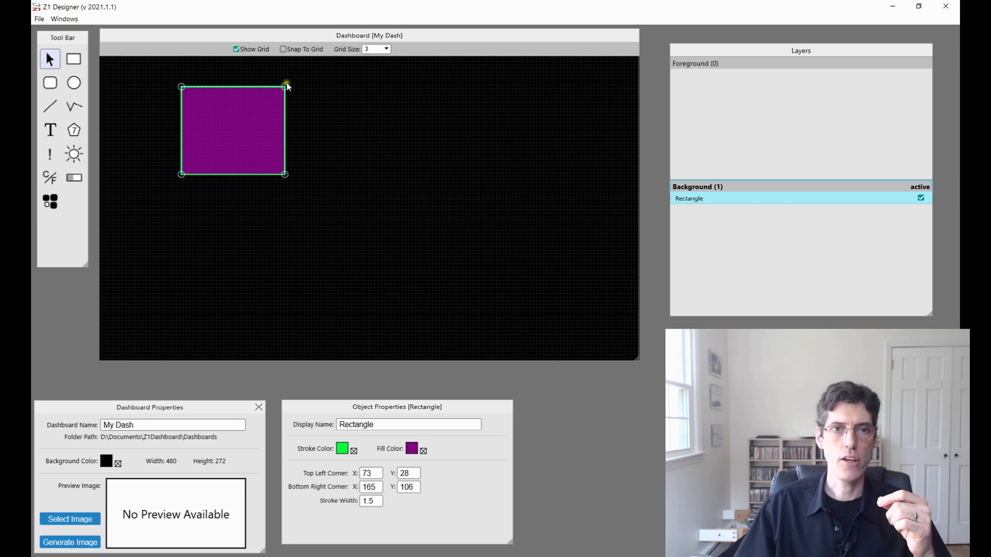
{"action": "mouse_move", "coordinate": [285, 86]}
{"action": "left_mouse_down"}
{"action": "mouse_move", "coordinate": [272, 100]}
{"action": "mouse_move", "coordinate": [281, 104]}
{"action": "left_mouse_up"}
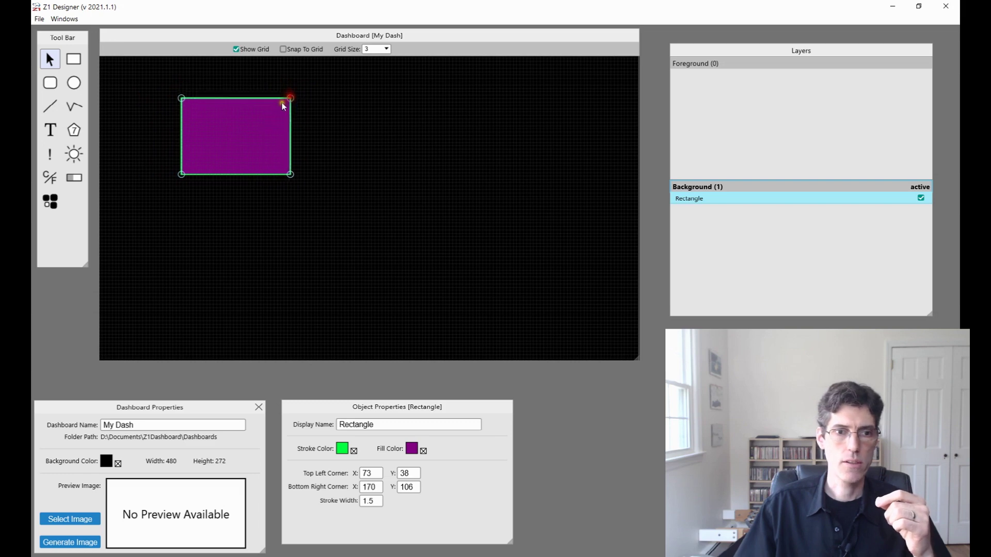
{"action": "left_click", "coordinate": [180, 163]}
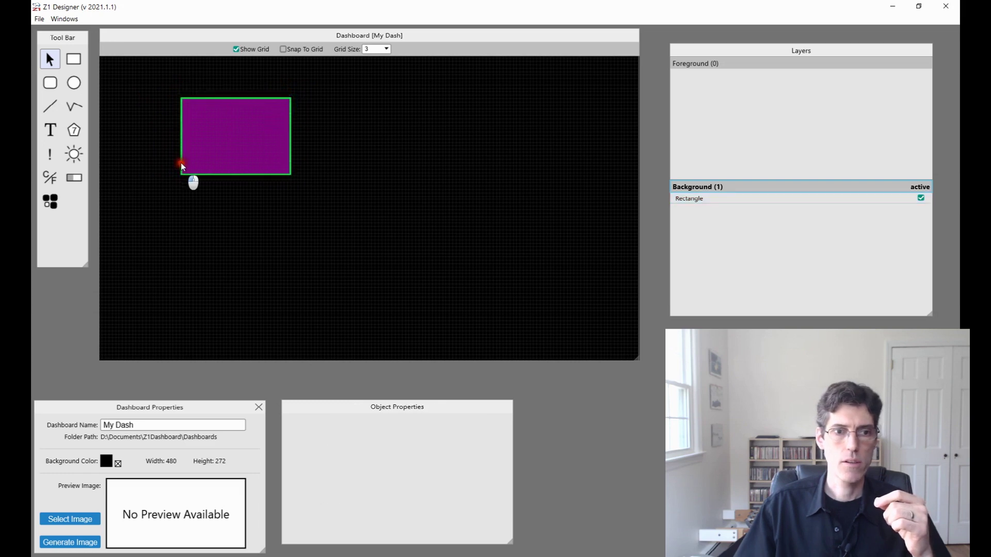
Draw four more rectangles on the background layer, spread to the right of and below the purple one
{"action": "left_click", "coordinate": [74, 59]}
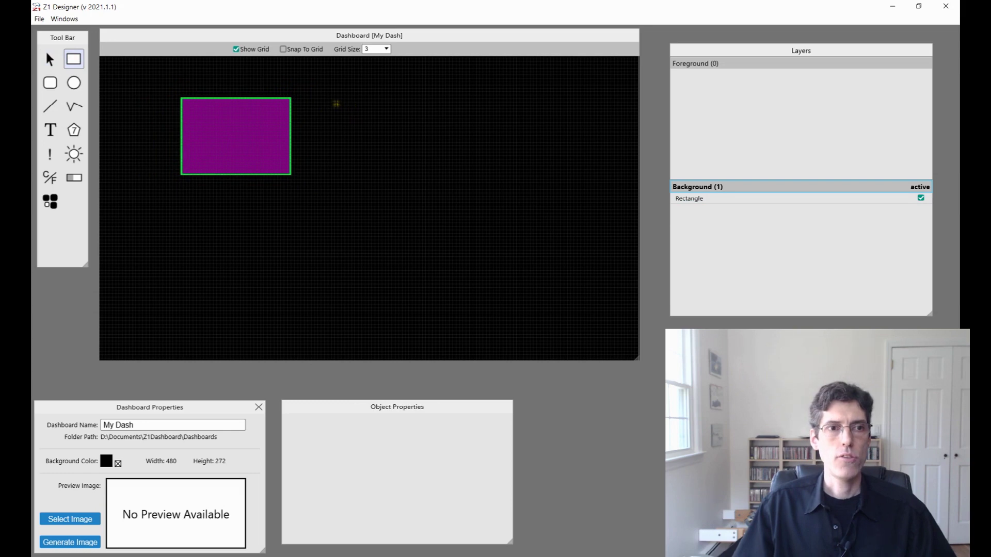
{"action": "mouse_move", "coordinate": [331, 98]}
{"action": "left_mouse_down"}
{"action": "mouse_move", "coordinate": [382, 143]}
{"action": "mouse_move", "coordinate": [412, 150]}
{"action": "left_mouse_up"}
{"action": "mouse_move", "coordinate": [456, 114]}
{"action": "left_mouse_down"}
{"action": "mouse_move", "coordinate": [471, 137]}
{"action": "mouse_move", "coordinate": [523, 167]}
{"action": "left_mouse_up"}
{"action": "left_click_drag", "start_coordinate": [361, 187], "coordinate": [420, 248]}
{"action": "left_click_drag", "start_coordinate": [220, 219], "coordinate": [272, 271]}
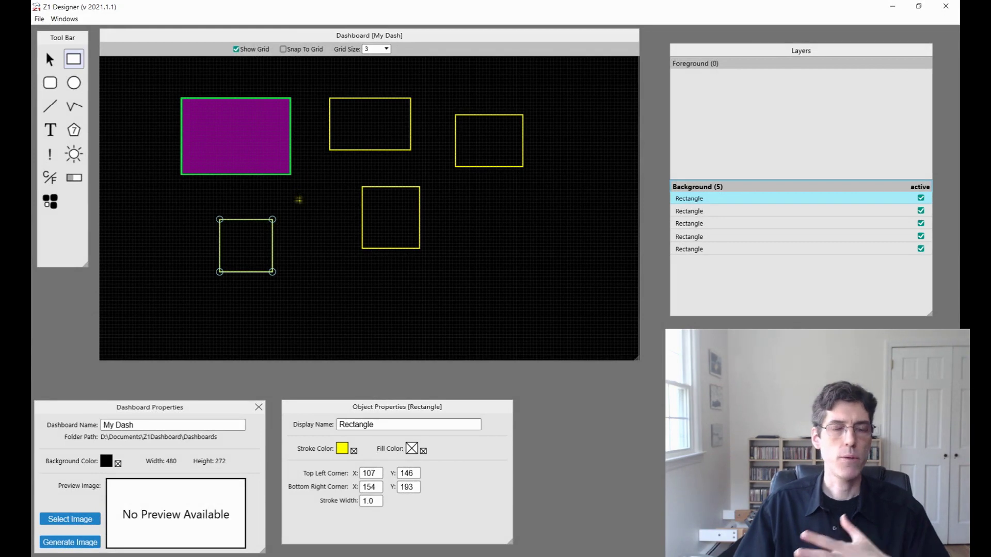
Delete the yellow rectangle at the lower left of the canvas and the one farthest to the right
{"action": "right_click", "coordinate": [250, 238]}
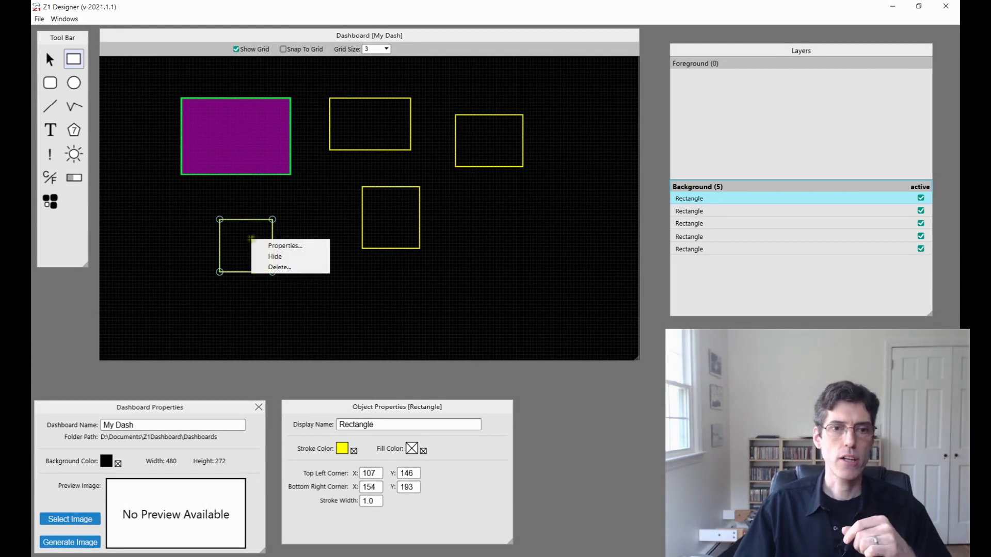
{"action": "left_click", "coordinate": [291, 268]}
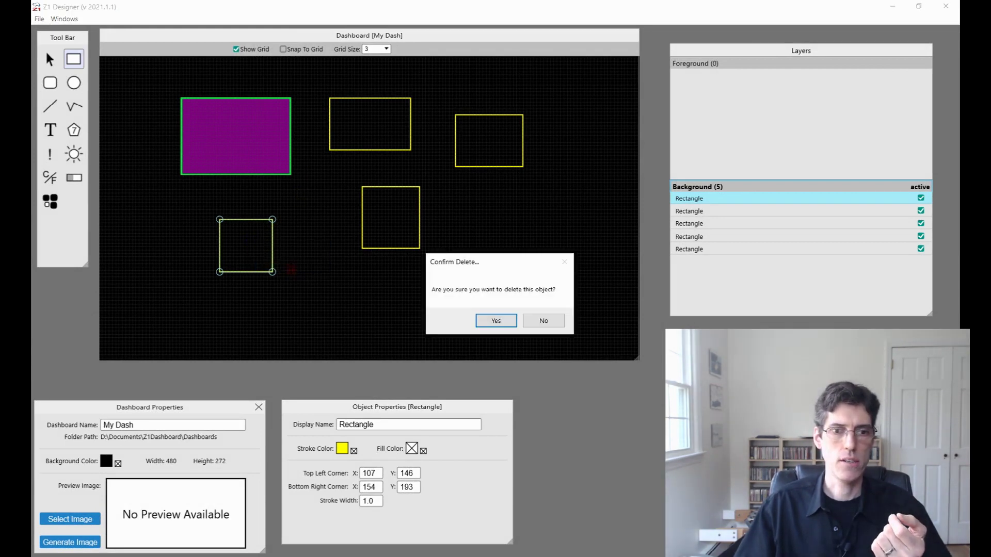
{"action": "left_click", "coordinate": [503, 322]}
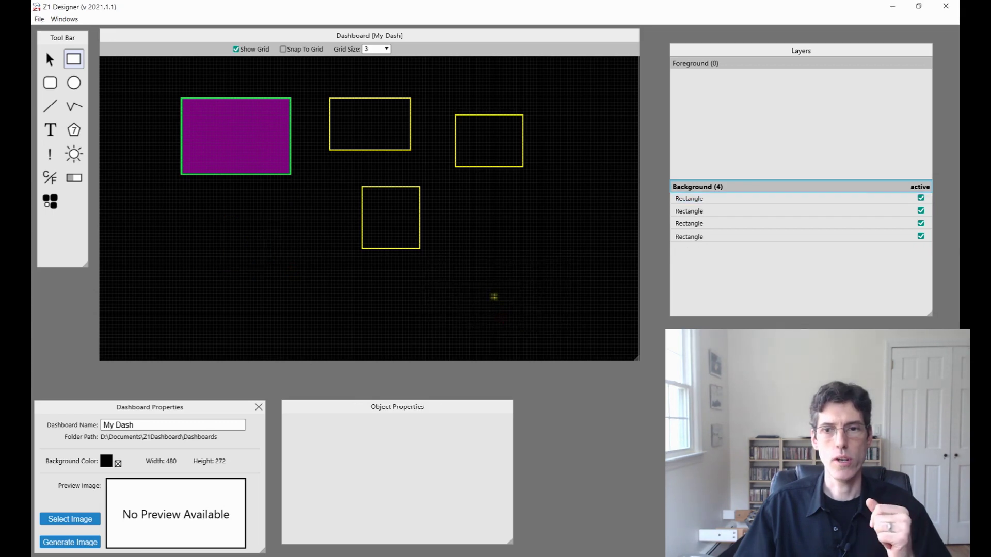
{"action": "left_click", "coordinate": [692, 209]}
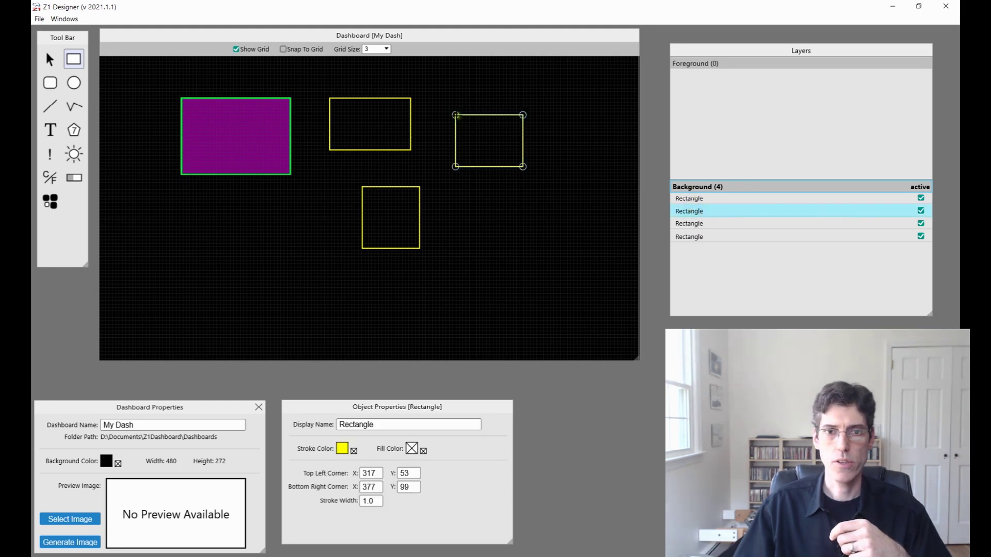
{"action": "right_click", "coordinate": [688, 211]}
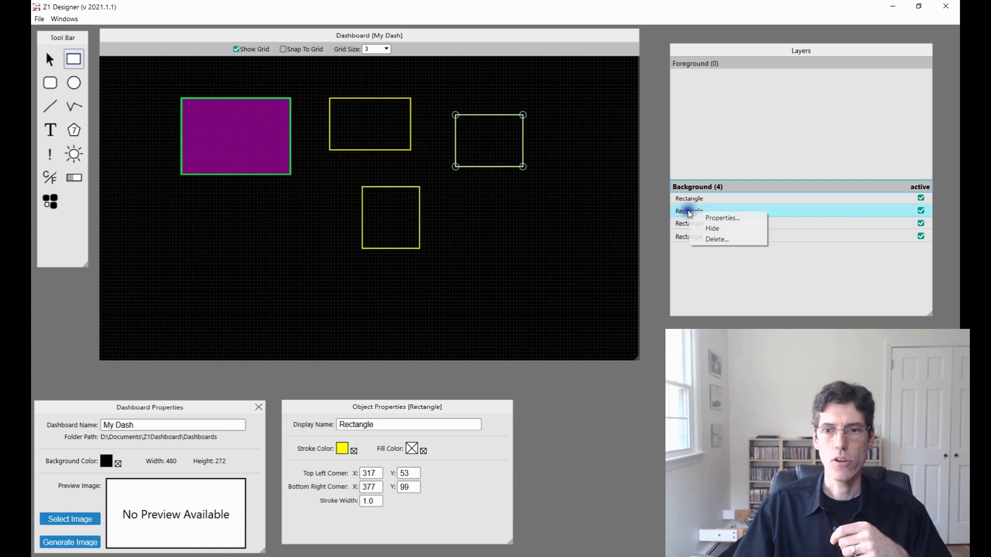
{"action": "left_click", "coordinate": [711, 240]}
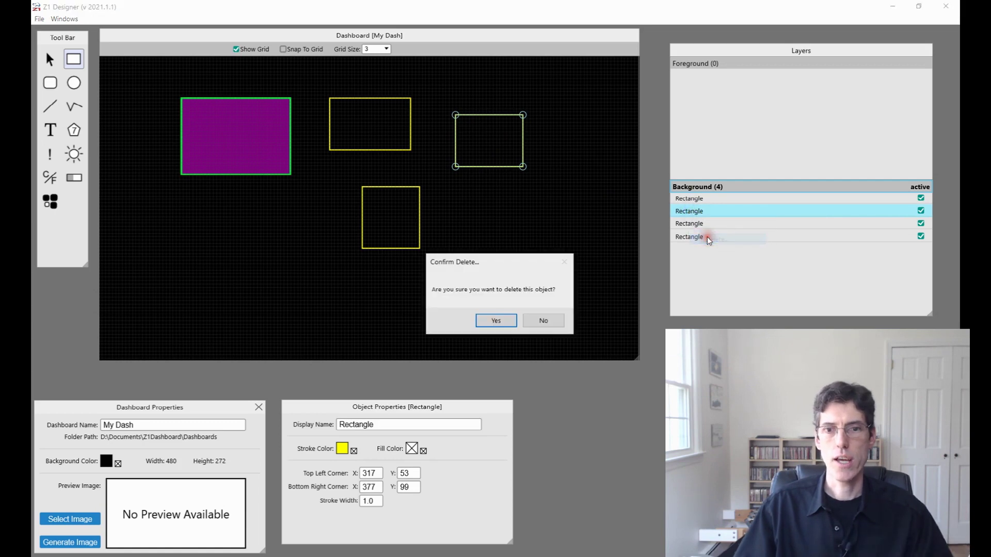
{"action": "left_click", "coordinate": [496, 321]}
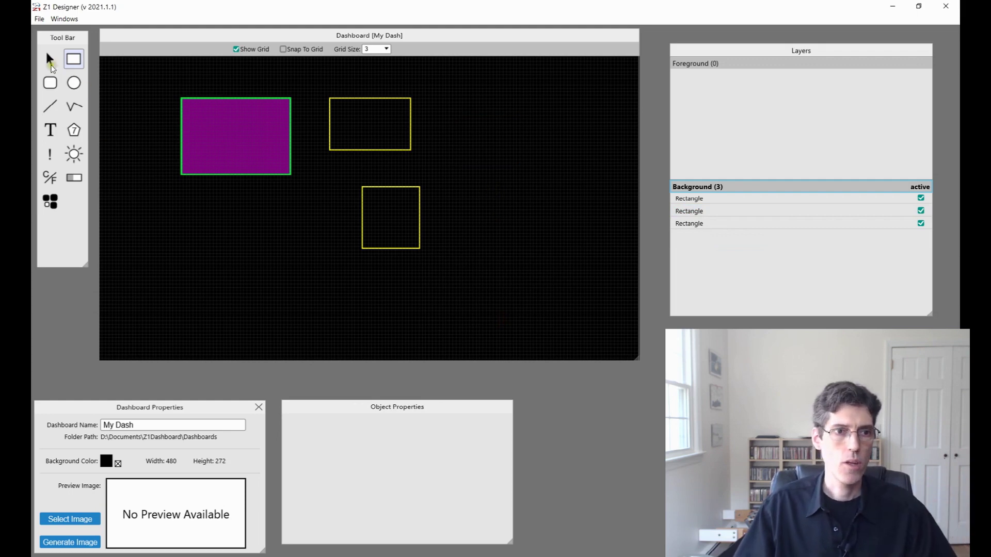
Delete the lower yellow rectangle and the tiny stray rectangle accidentally drawn inside it
{"action": "left_click", "coordinate": [370, 220]}
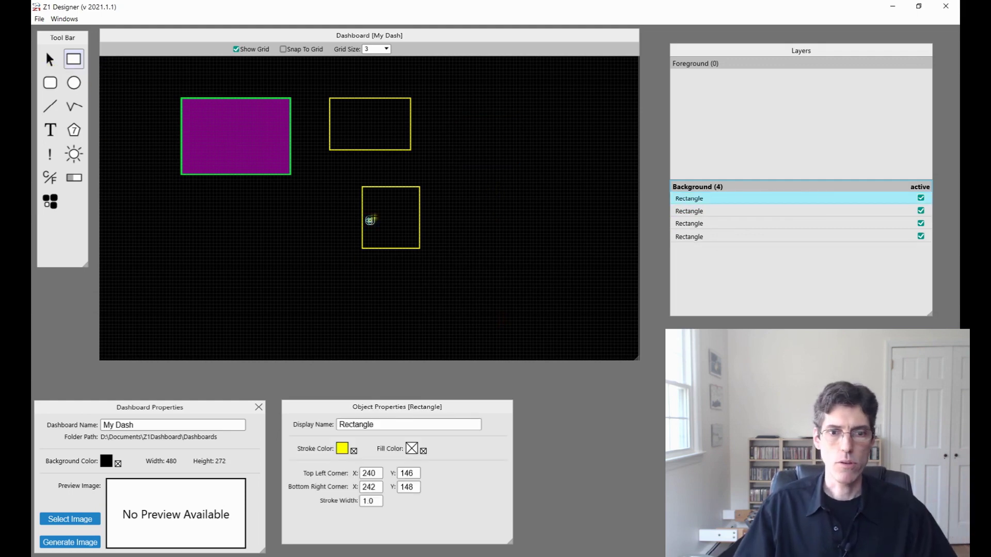
{"action": "left_click", "coordinate": [50, 59]}
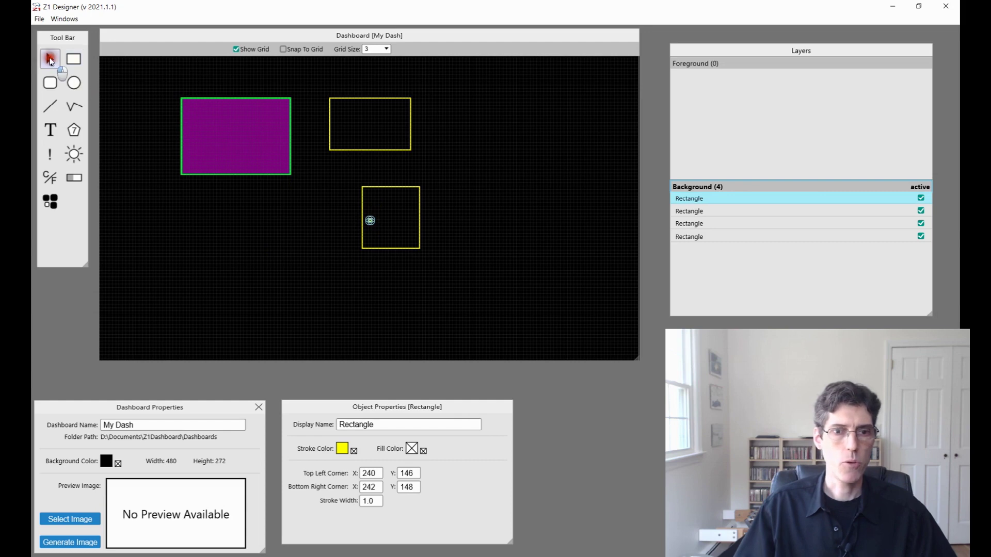
{"action": "right_click", "coordinate": [393, 201]}
{"action": "left_click", "coordinate": [411, 229]}
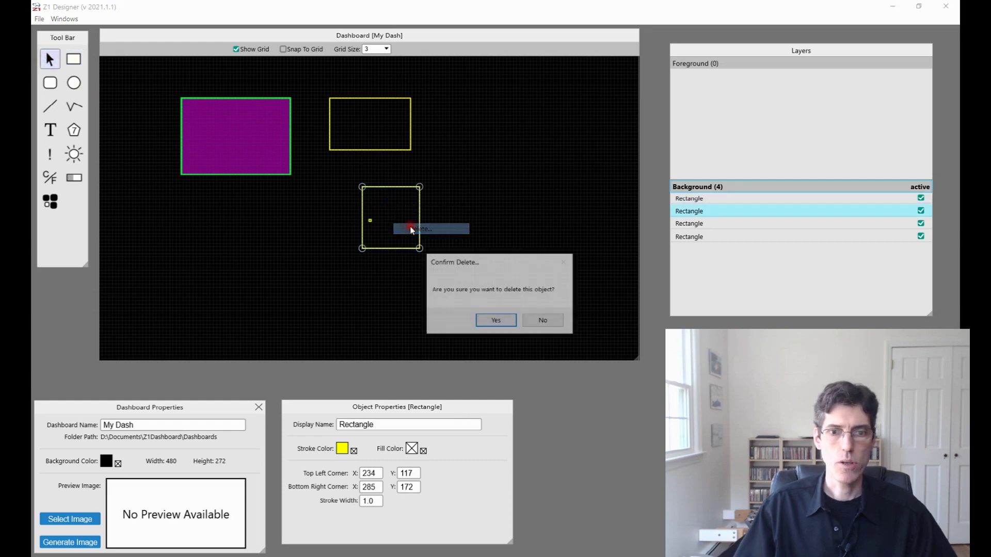
{"action": "left_click", "coordinate": [491, 322]}
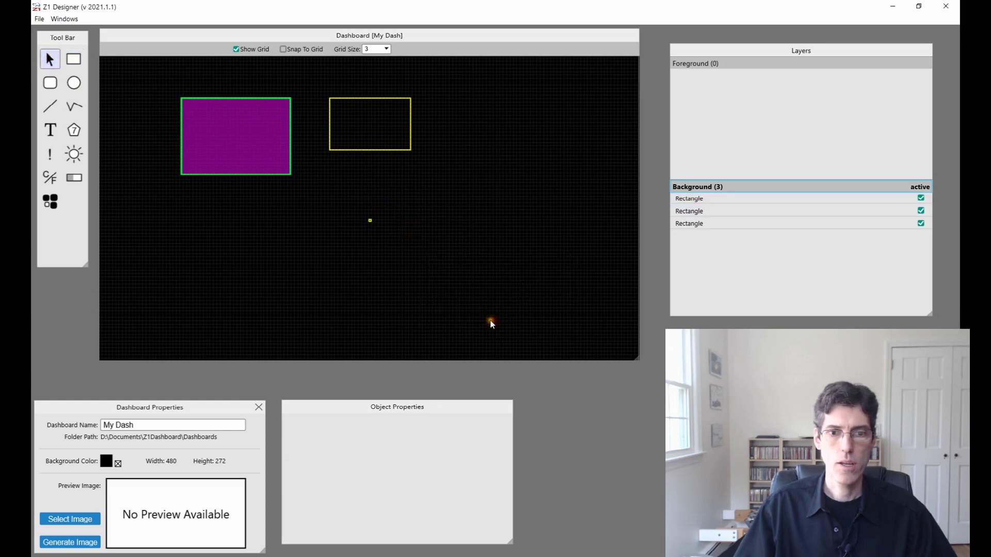
{"action": "right_click", "coordinate": [370, 220]}
{"action": "left_click", "coordinate": [389, 246]}
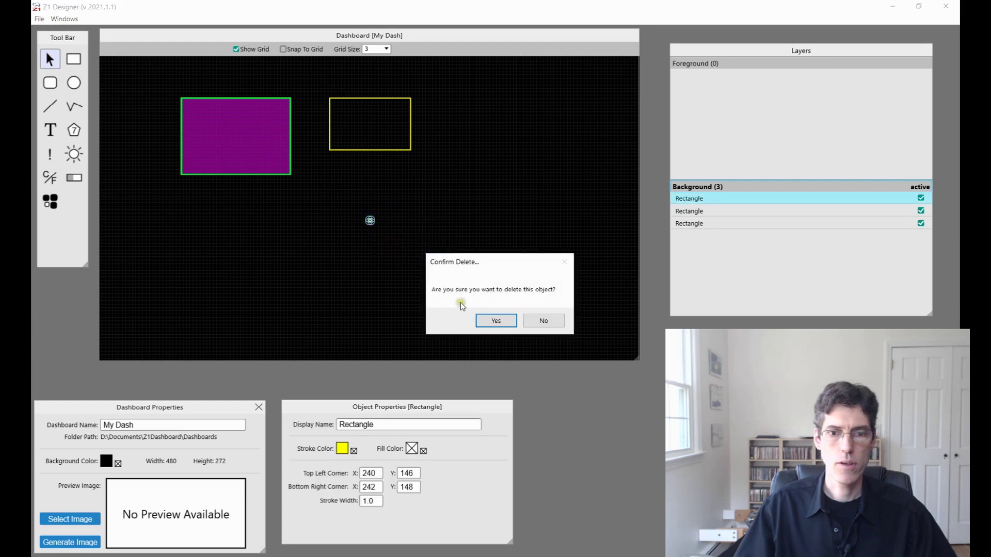
{"action": "left_click", "coordinate": [495, 321]}
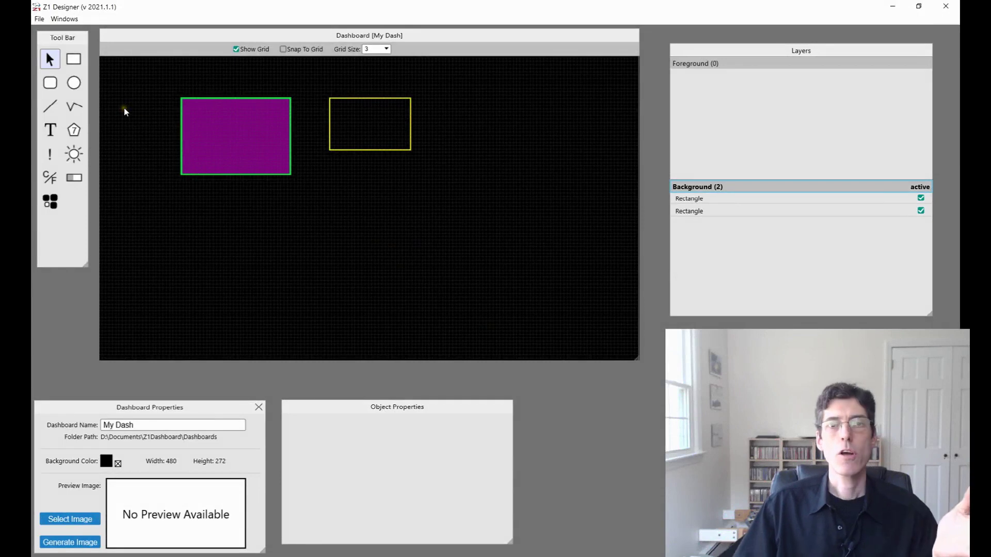
Draw a rounded rectangle spanning about (243, 121) to (342, 174) and set its X and Y corner radius to 30
{"action": "left_click", "coordinate": [50, 83]}
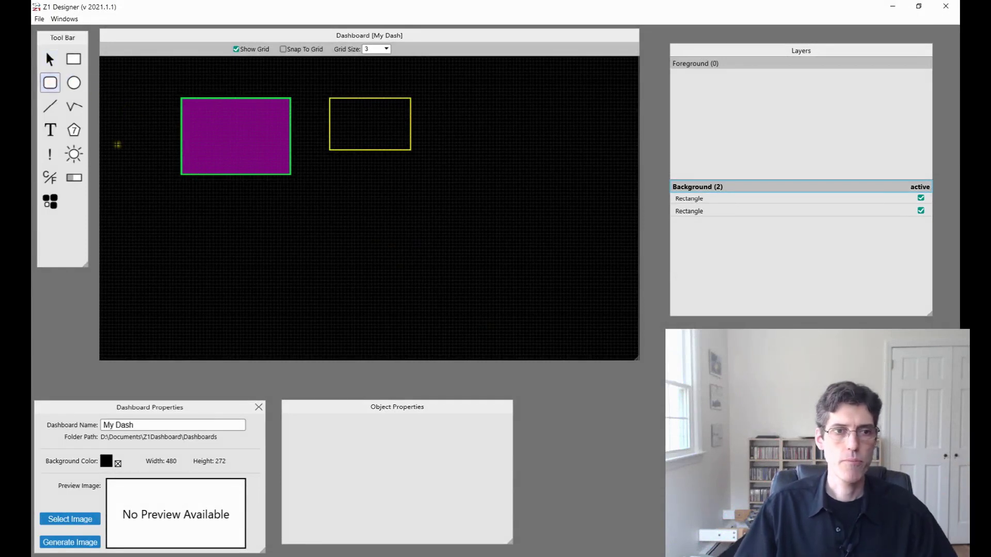
{"action": "left_click_drag", "start_coordinate": [372, 191], "coordinate": [484, 251]}
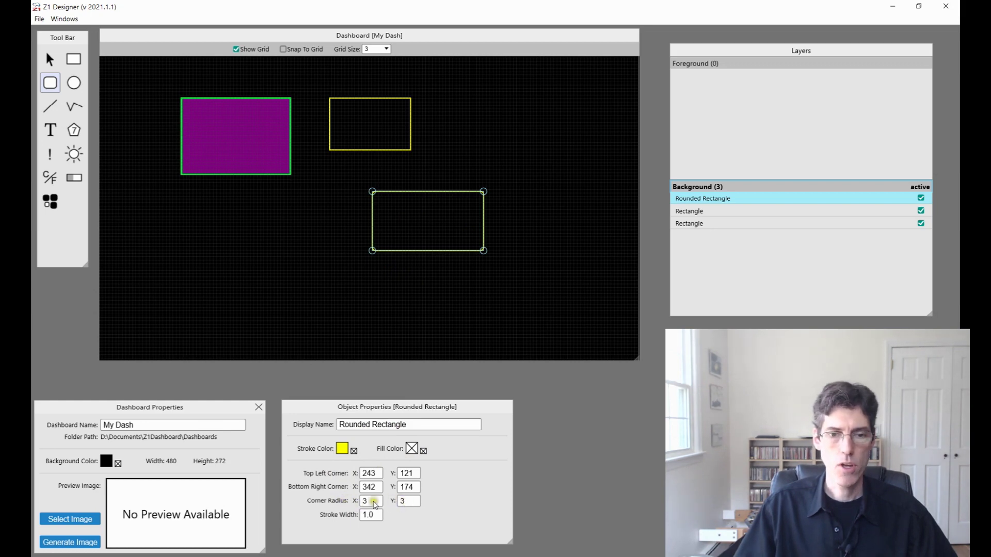
{"action": "left_click", "coordinate": [375, 502]}
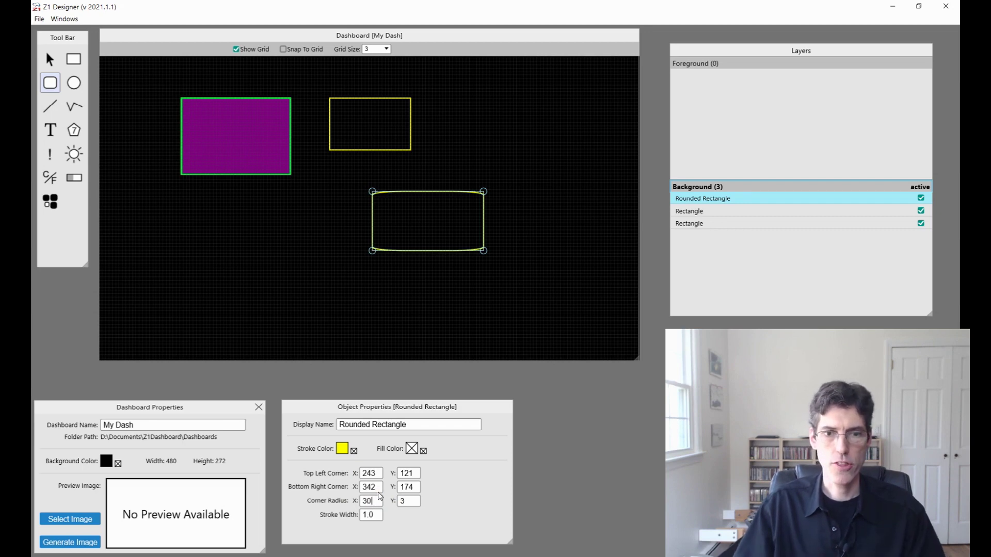
{"action": "type", "text": "0"}
{"action": "left_click", "coordinate": [414, 503]}
{"action": "type", "text": "0"}
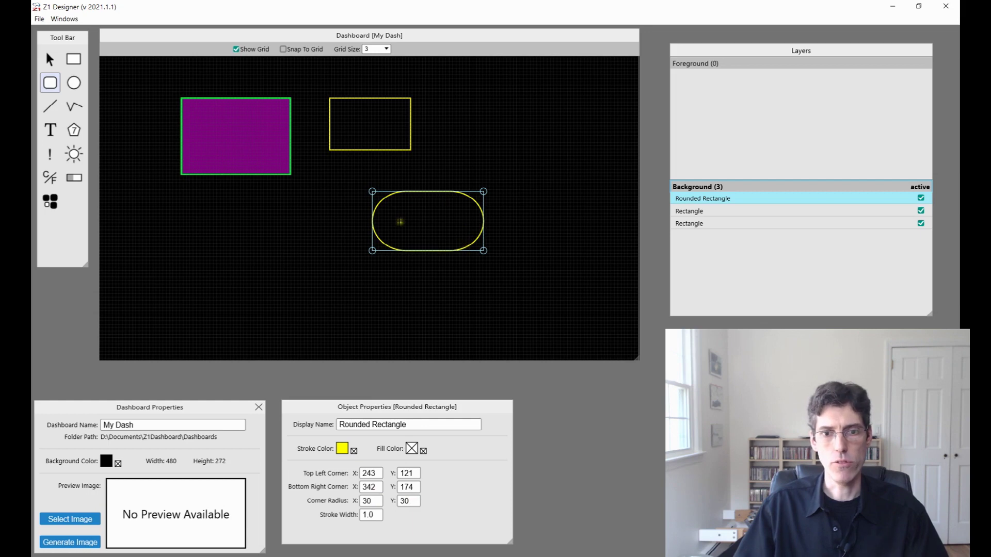
Set the rounded rectangle's X and Y corner radius to 5 and rename it Rounded Rectangle 2
{"action": "left_click", "coordinate": [373, 503]}
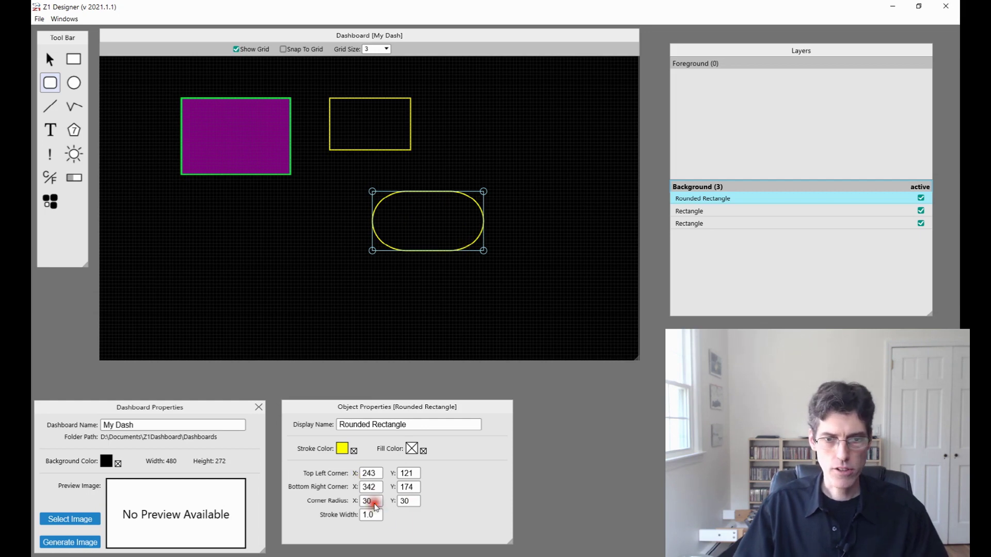
{"action": "key", "text": "BackSpace"}
{"action": "key", "text": "BackSpace"}
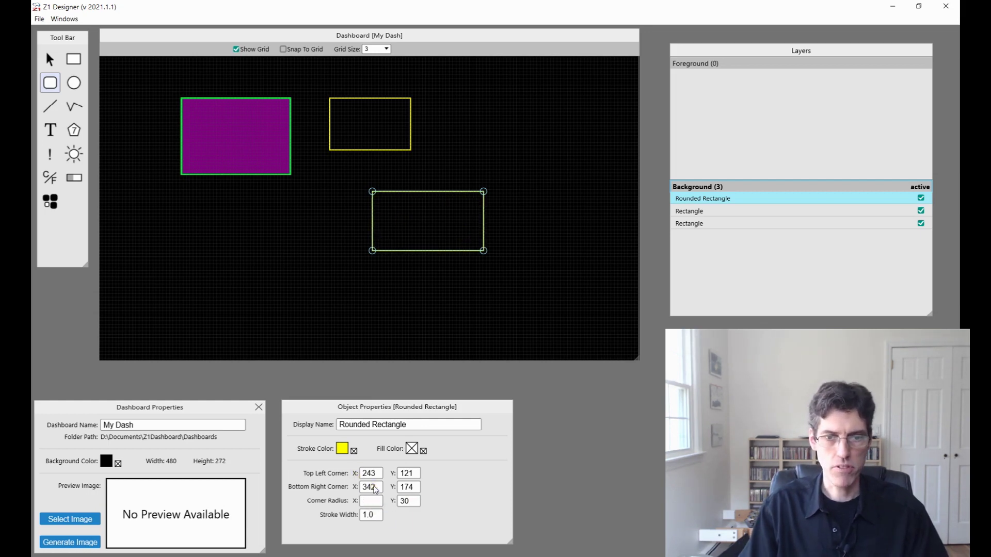
{"action": "type", "text": "5"}
{"action": "left_click", "coordinate": [410, 501]}
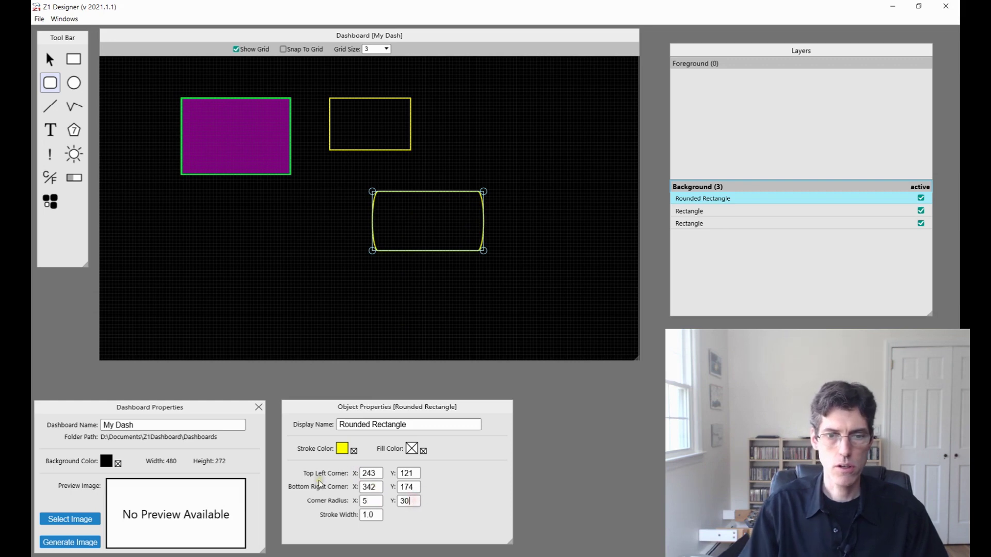
{"action": "key", "text": "BackSpace"}
{"action": "key", "text": "BackSpace"}
{"action": "type", "text": "5"}
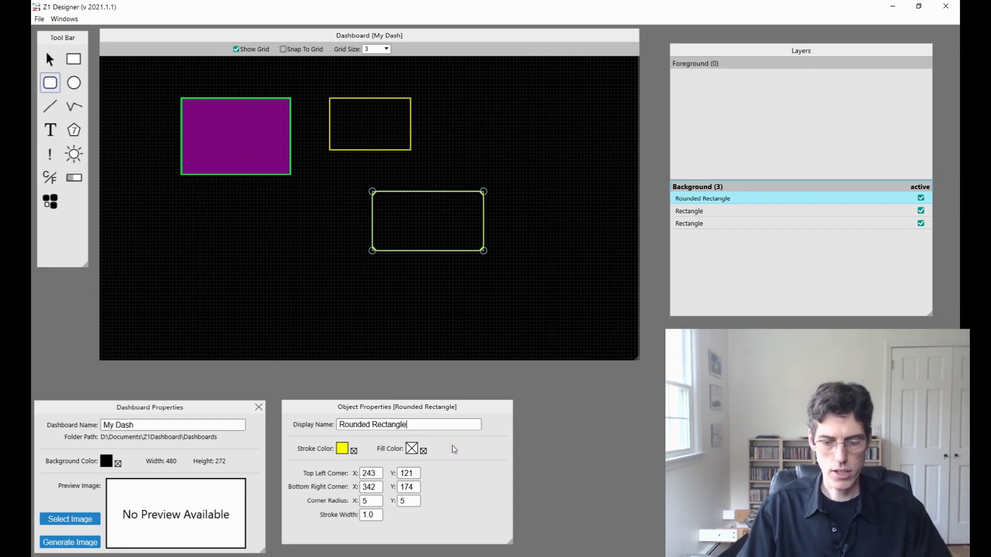
{"action": "type", "text": "2"}
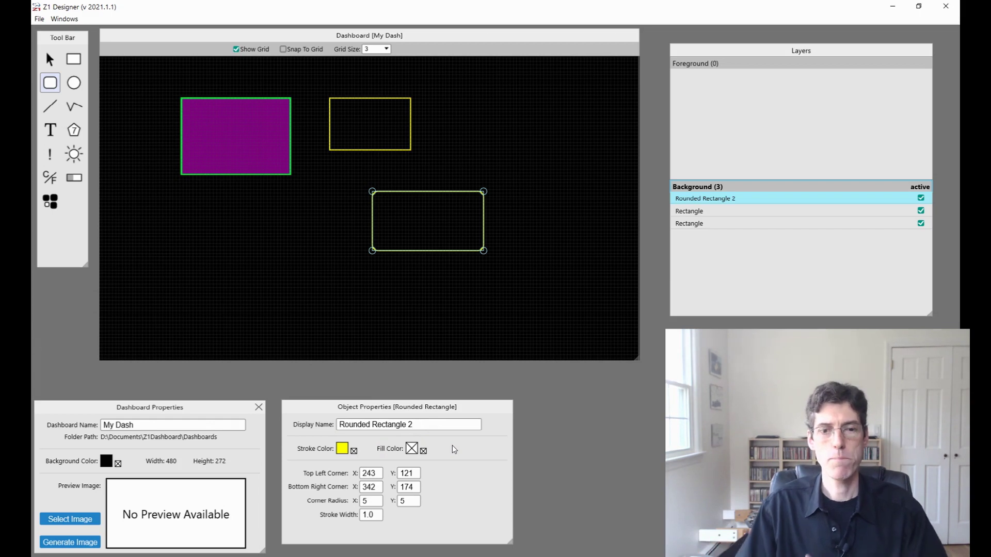
{"action": "left_click", "coordinate": [442, 435]}
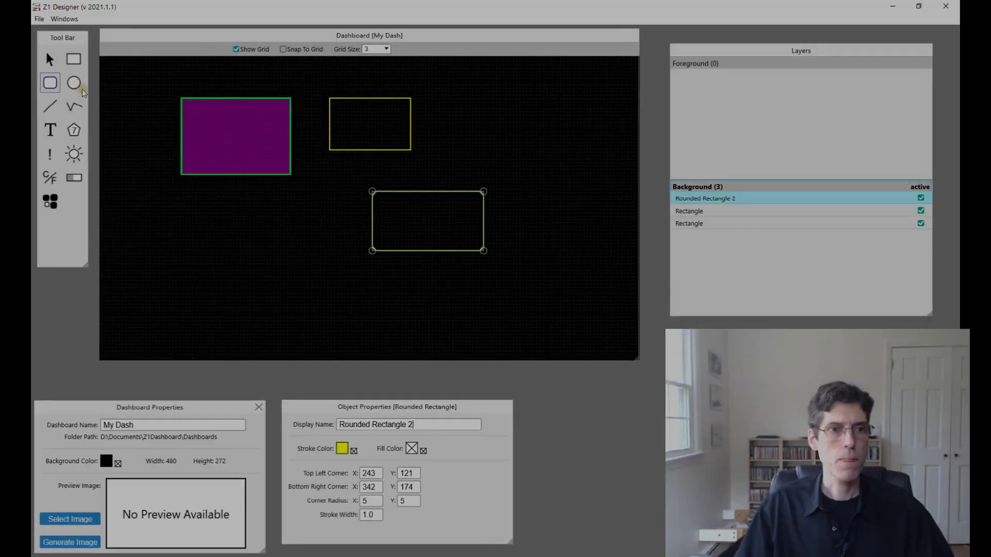
Draw an ellipse centered at about (113, 129) with radii of about 59 and 53, and rename it Ellipse 2
{"action": "left_click", "coordinate": [76, 86]}
{"action": "left_click", "coordinate": [76, 84]}
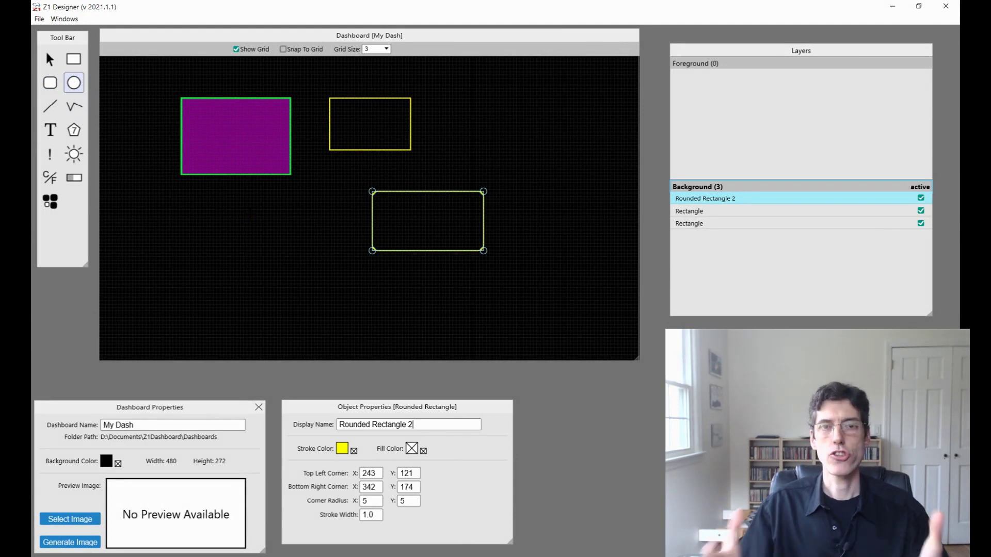
{"action": "left_click", "coordinate": [226, 202]}
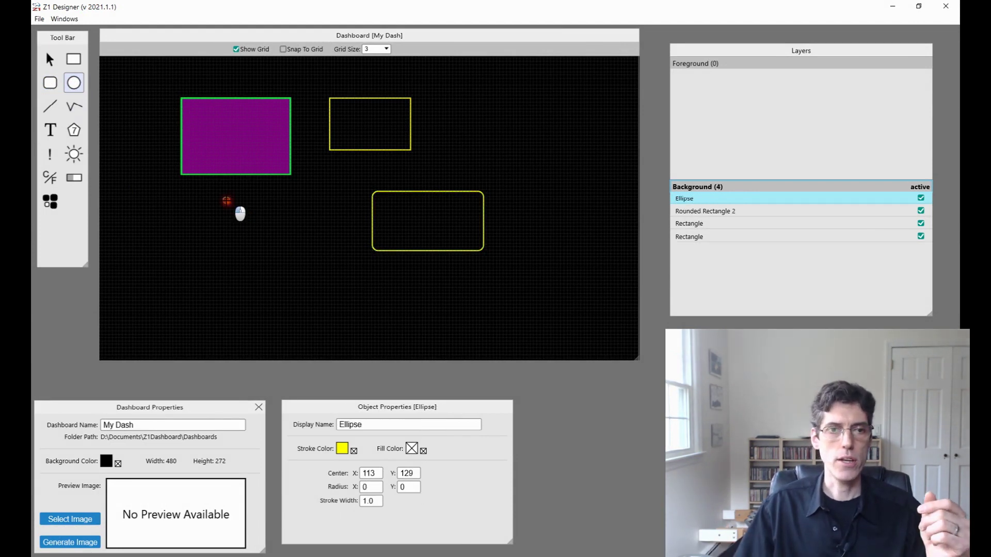
{"action": "left_click_drag", "start_coordinate": [237, 218], "coordinate": [292, 259]}
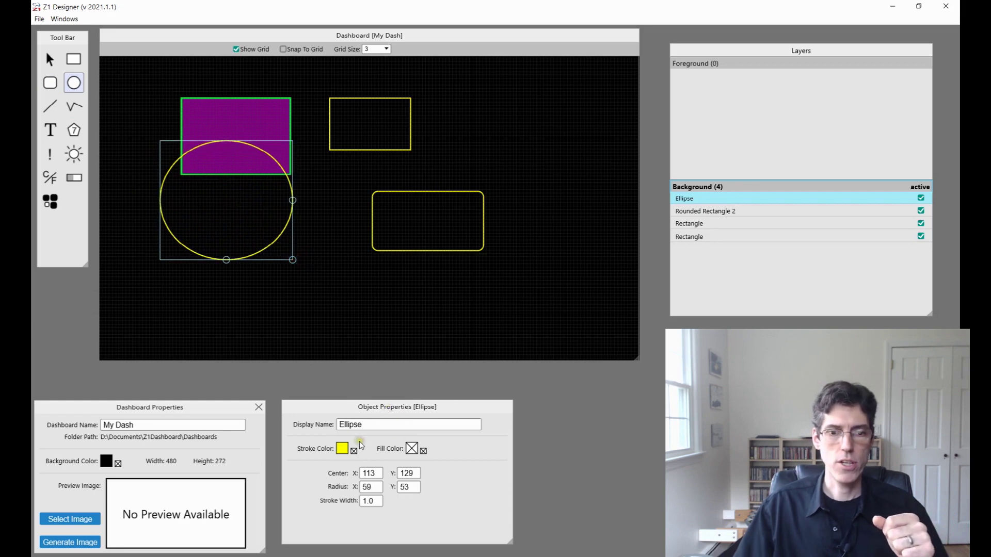
{"action": "left_click", "coordinate": [376, 430]}
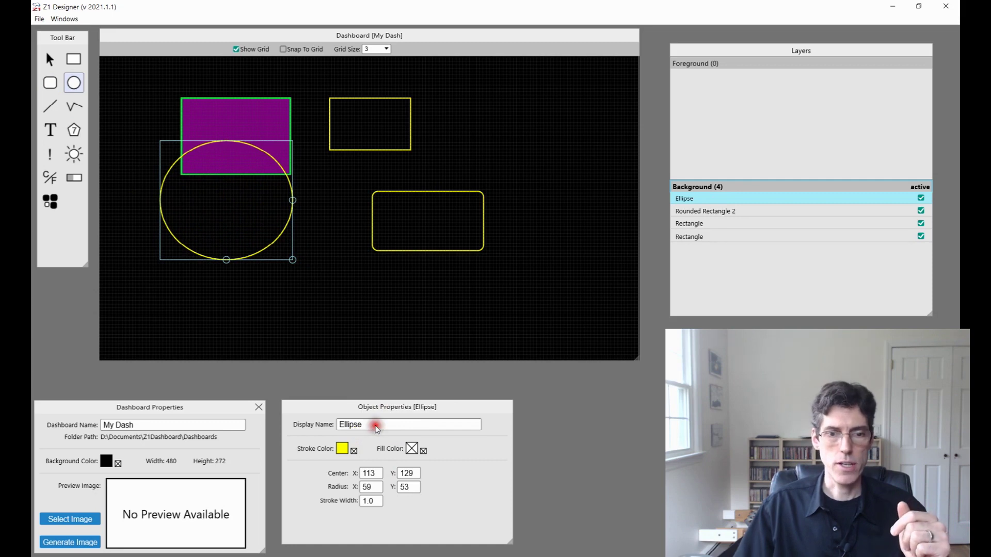
{"action": "type", "text": "2"}
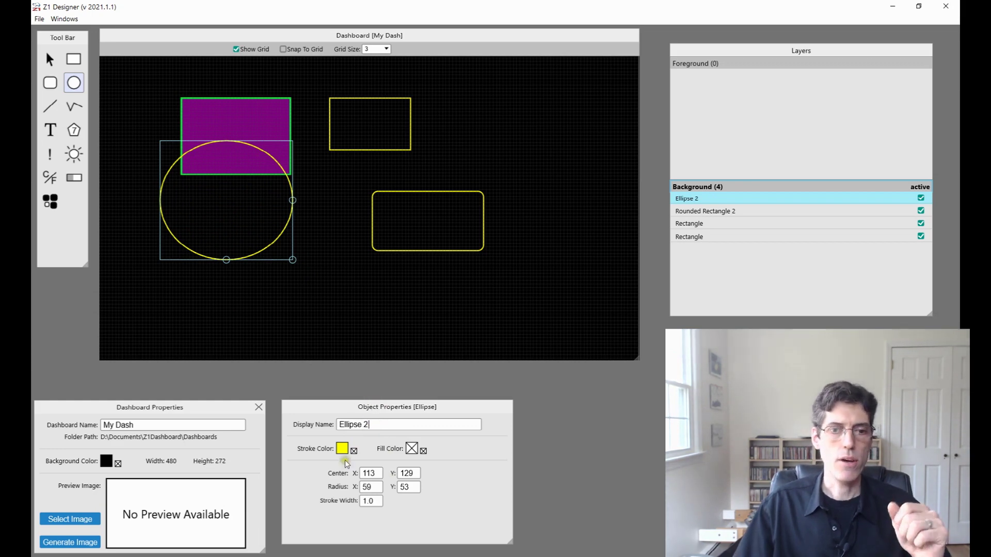
Fill the ellipse with pink (255, 0, 128) and move it below the purple rectangle, centered at about (136, 174)
{"action": "left_click", "coordinate": [414, 450]}
{"action": "left_click", "coordinate": [167, 64]}
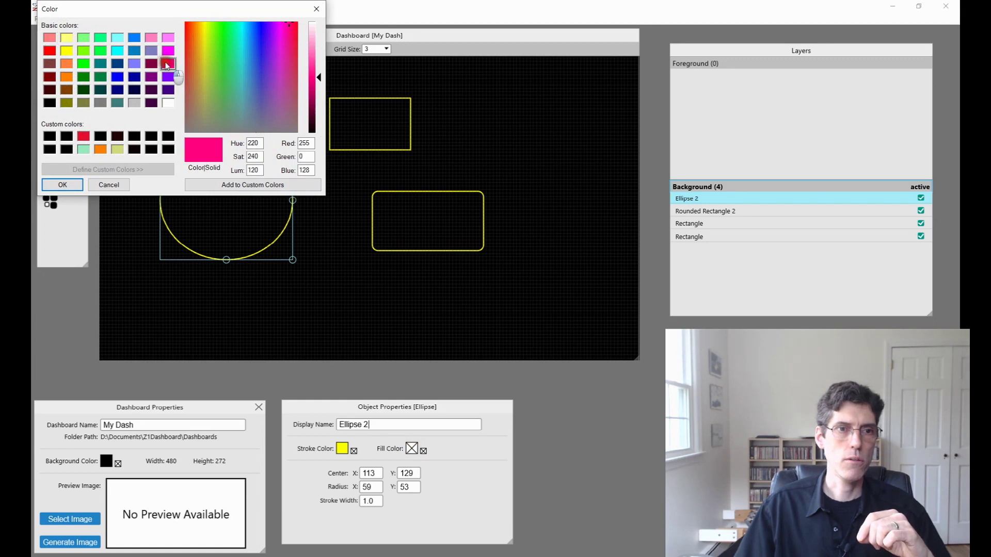
{"action": "left_click", "coordinate": [63, 185]}
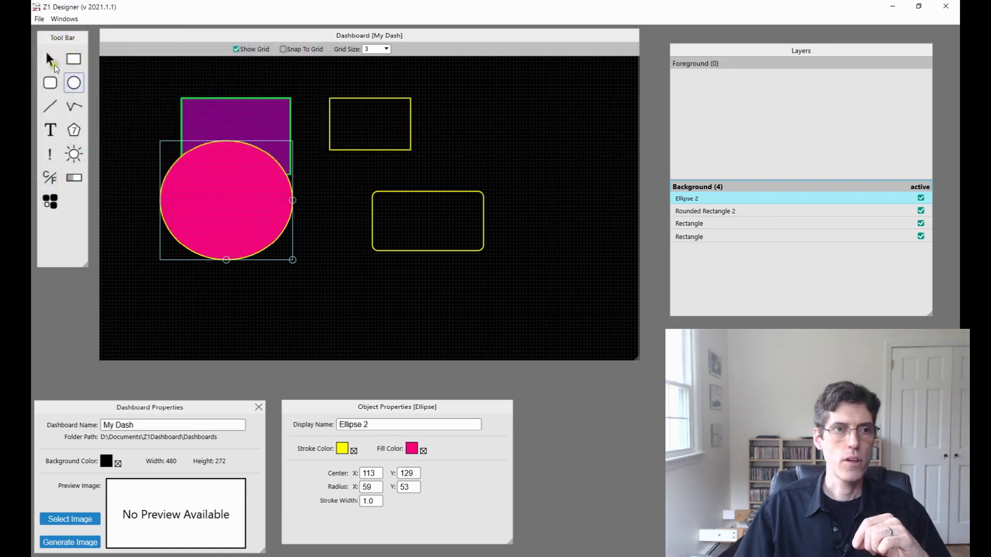
{"action": "left_click", "coordinate": [54, 66]}
{"action": "left_click_drag", "start_coordinate": [221, 215], "coordinate": [249, 267]}
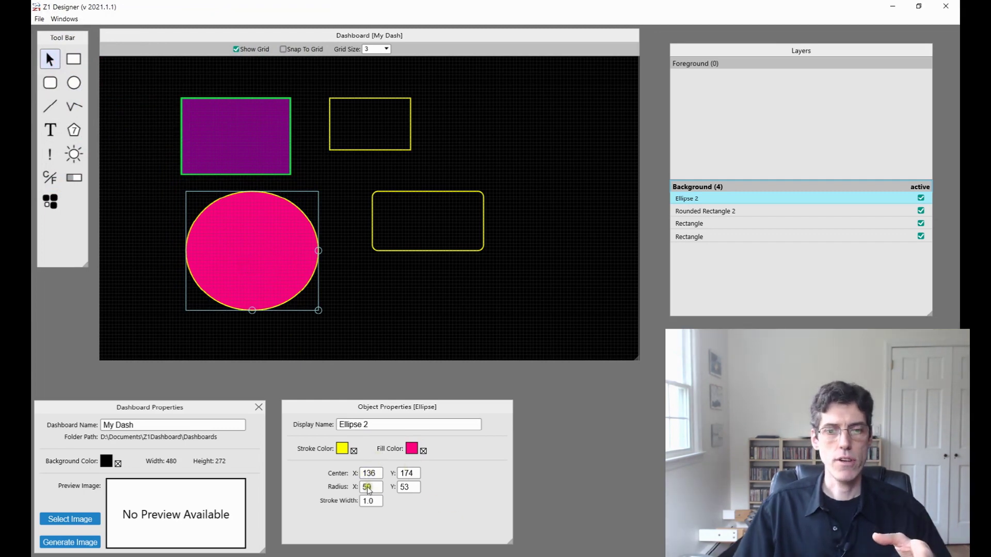
Set the ellipse's Y radius to 59 so that it matches the X radius
{"action": "left_click", "coordinate": [404, 487]}
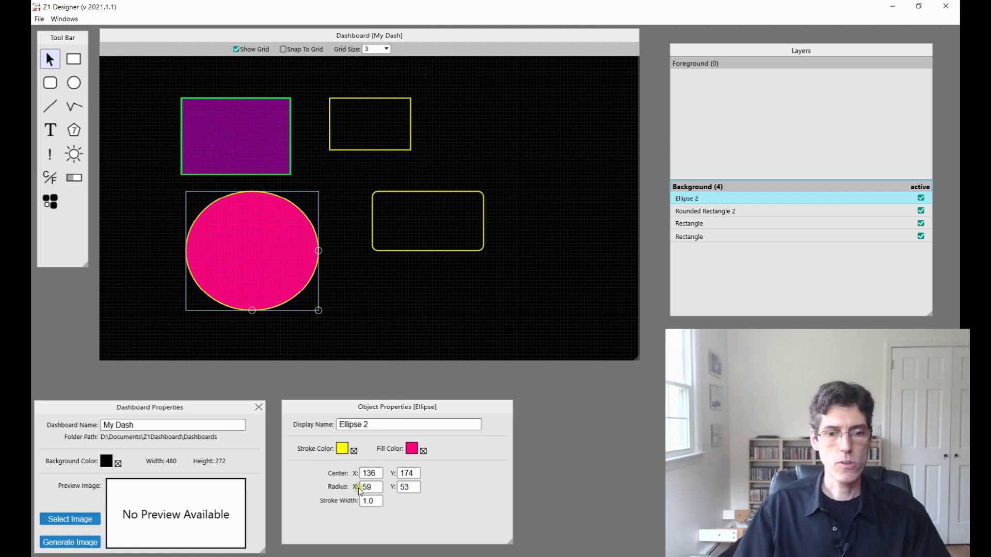
{"action": "left_click", "coordinate": [414, 488]}
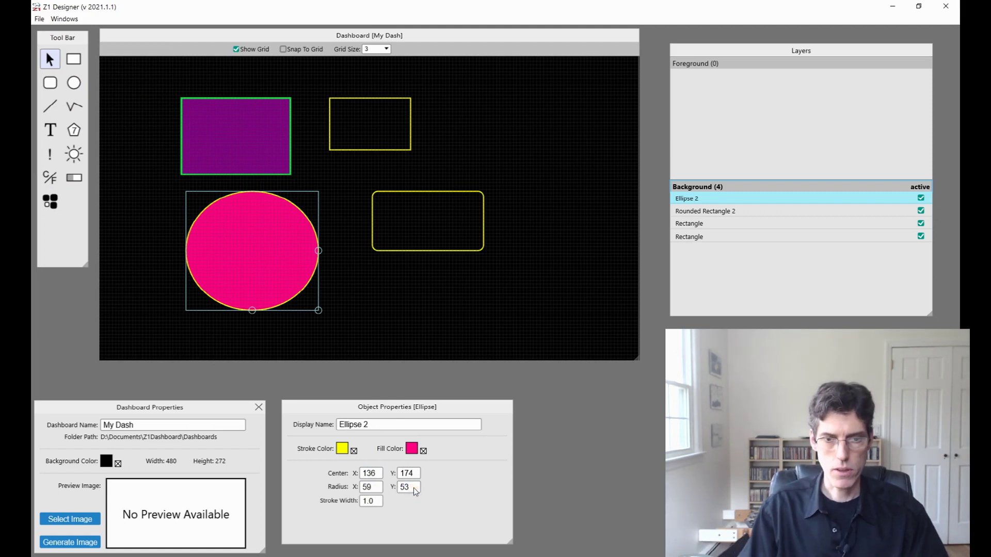
{"action": "key", "text": "BackSpace"}
{"action": "type", "text": "9"}
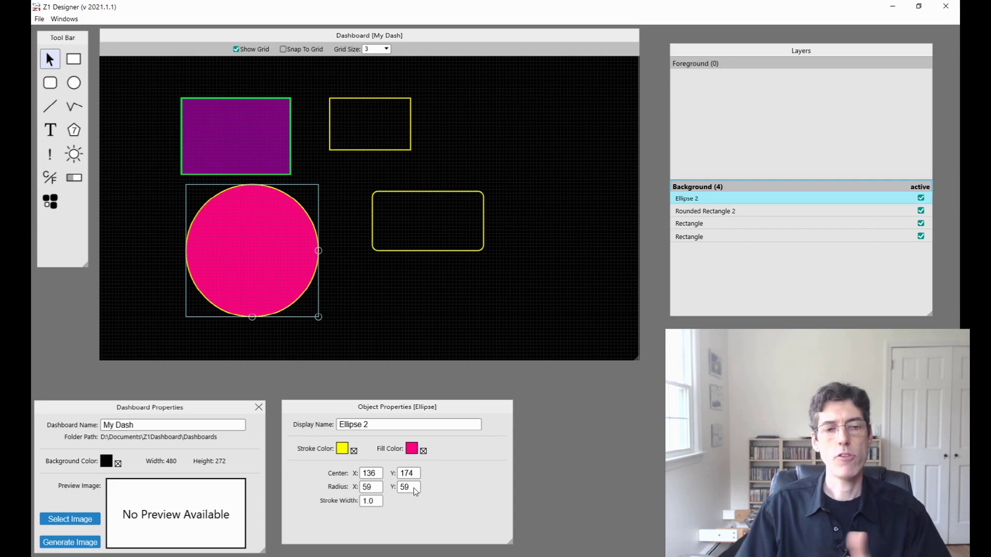
{"action": "left_click", "coordinate": [408, 488]}
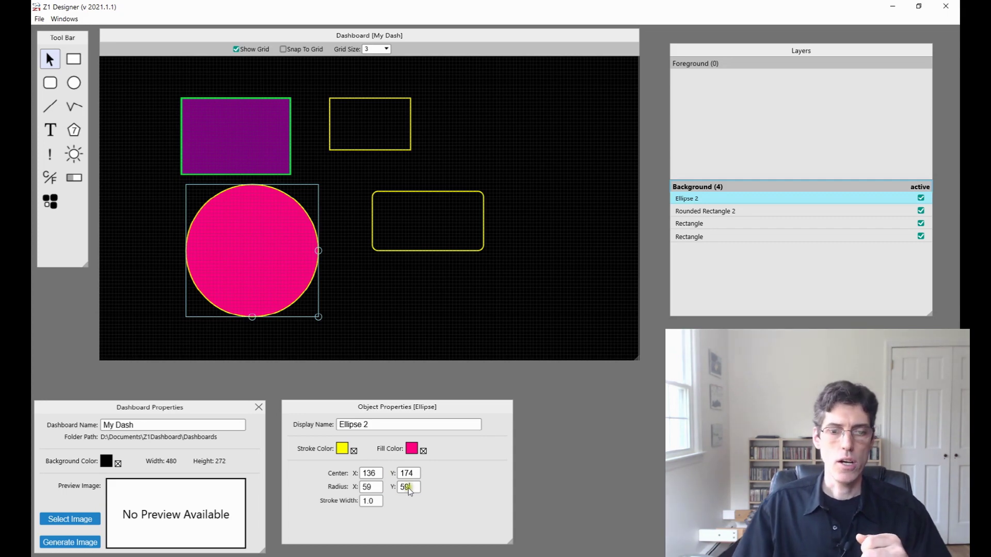
Set the pink ellipse's stroke width to 2
{"action": "left_click", "coordinate": [378, 503]}
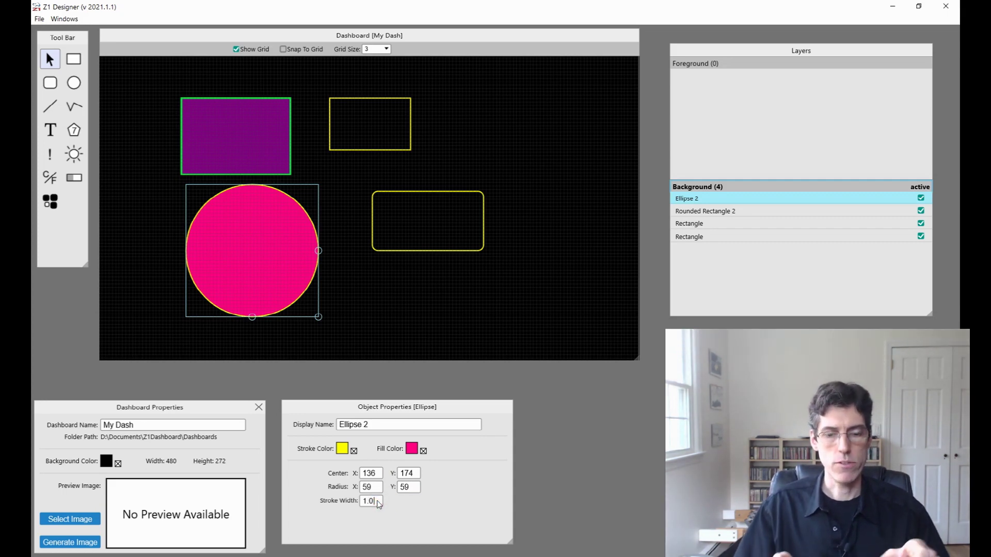
{"action": "key", "text": "BackSpace"}
{"action": "key", "text": "BackSpace"}
{"action": "key", "text": "BackSpace"}
{"action": "type", "text": "2"}
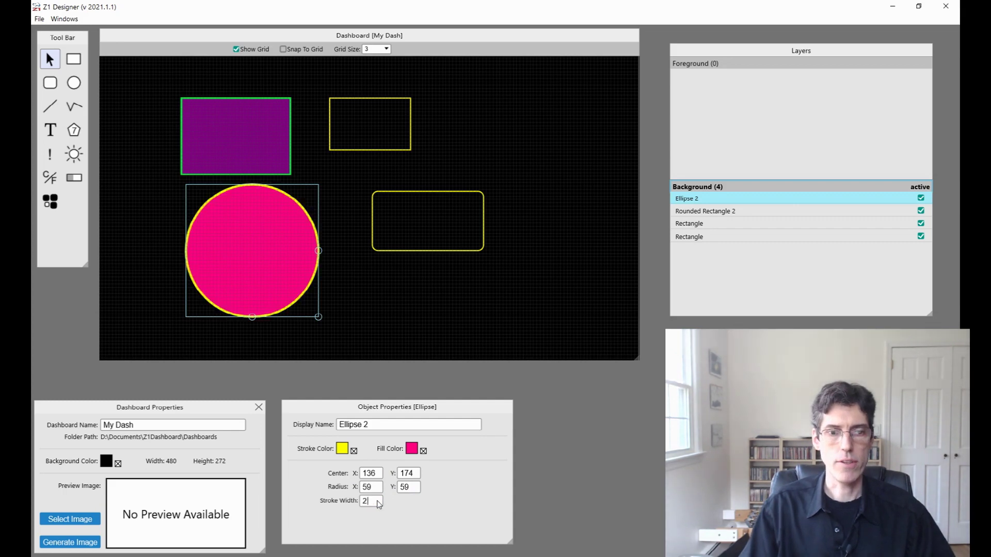
{"action": "left_click", "coordinate": [378, 471]}
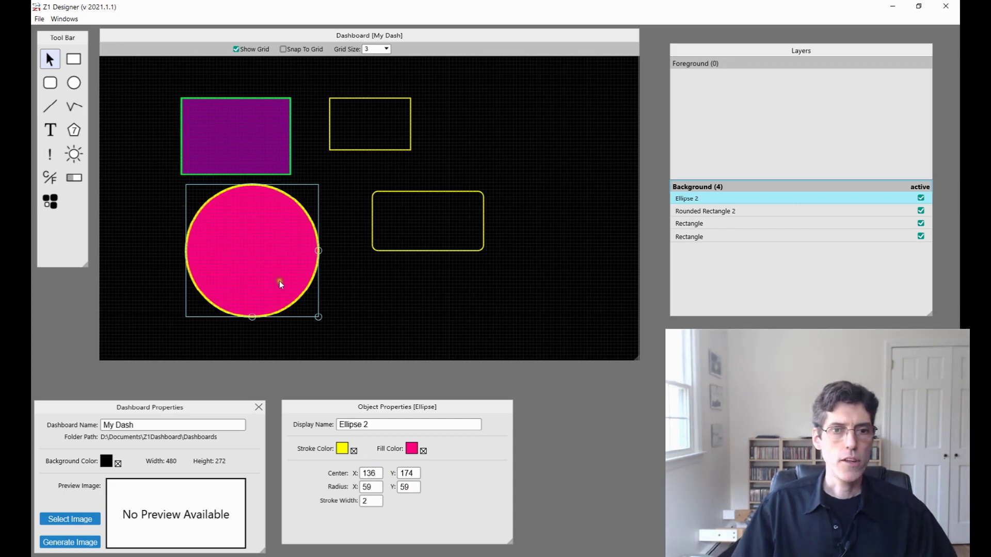
{"action": "left_click", "coordinate": [259, 239]}
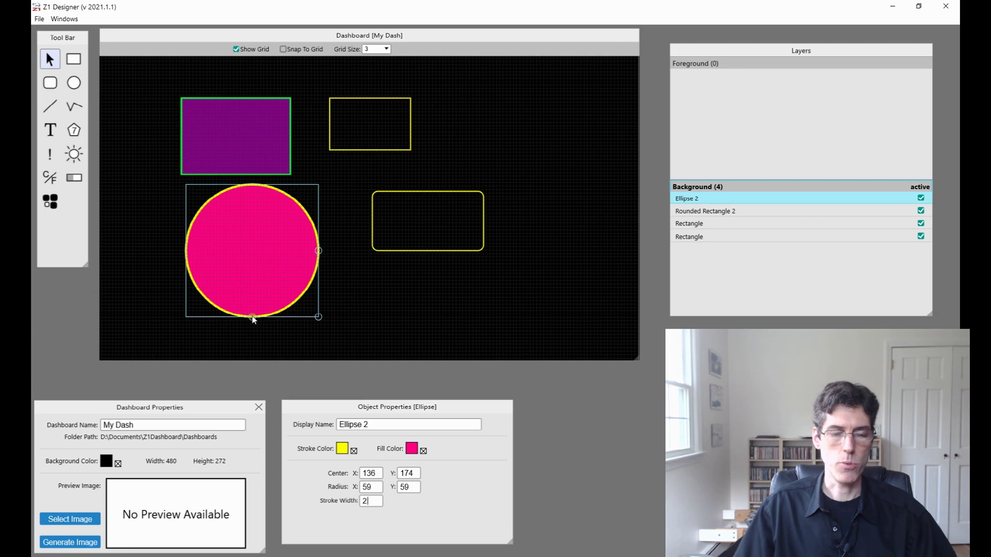
Resize the pink ellipse on the canvas to radii of about 65 horizontally and 54 vertically
{"action": "mouse_move", "coordinate": [318, 252]}
{"action": "left_mouse_down"}
{"action": "mouse_move", "coordinate": [287, 251]}
{"action": "mouse_move", "coordinate": [317, 255]}
{"action": "left_mouse_up"}
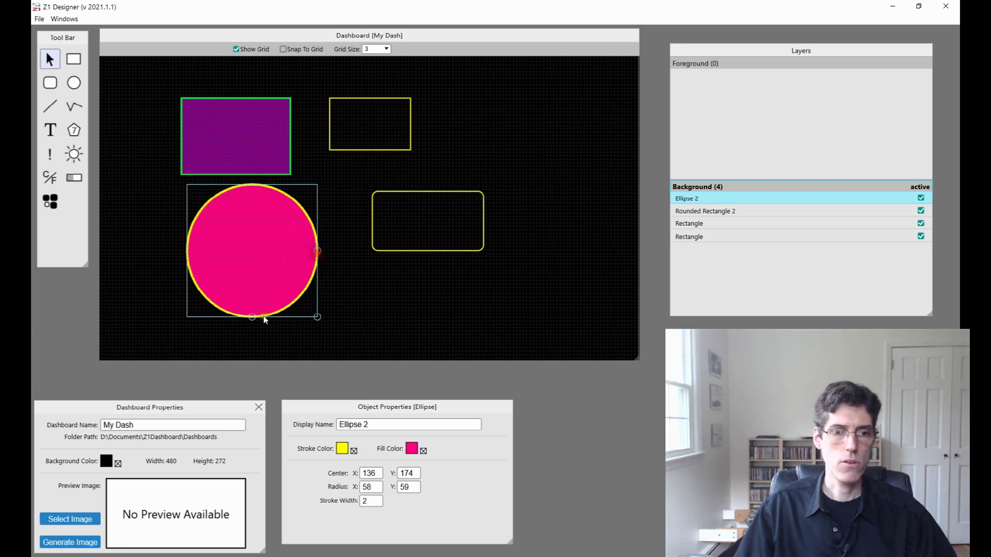
{"action": "left_click_drag", "start_coordinate": [253, 317], "coordinate": [326, 314]}
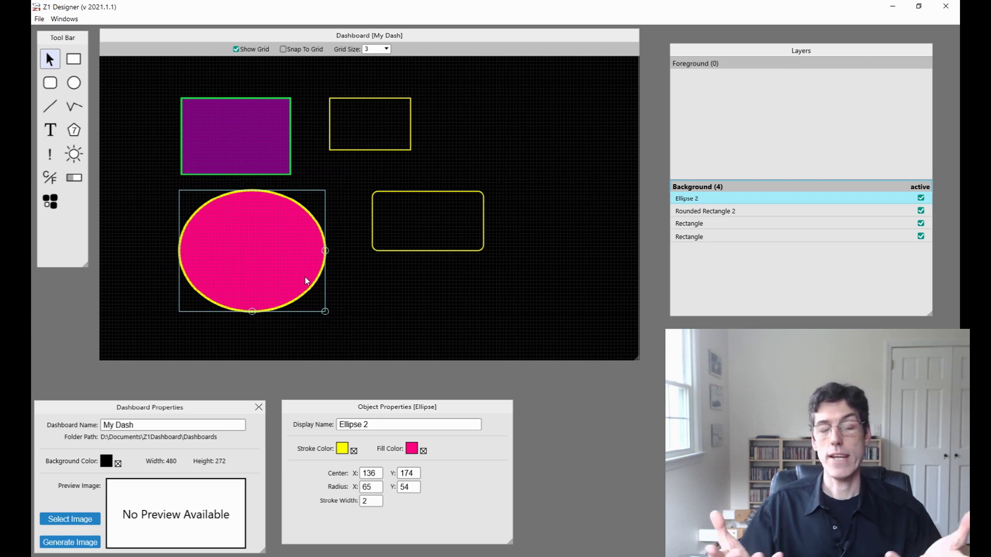
{"action": "left_click", "coordinate": [693, 255]}
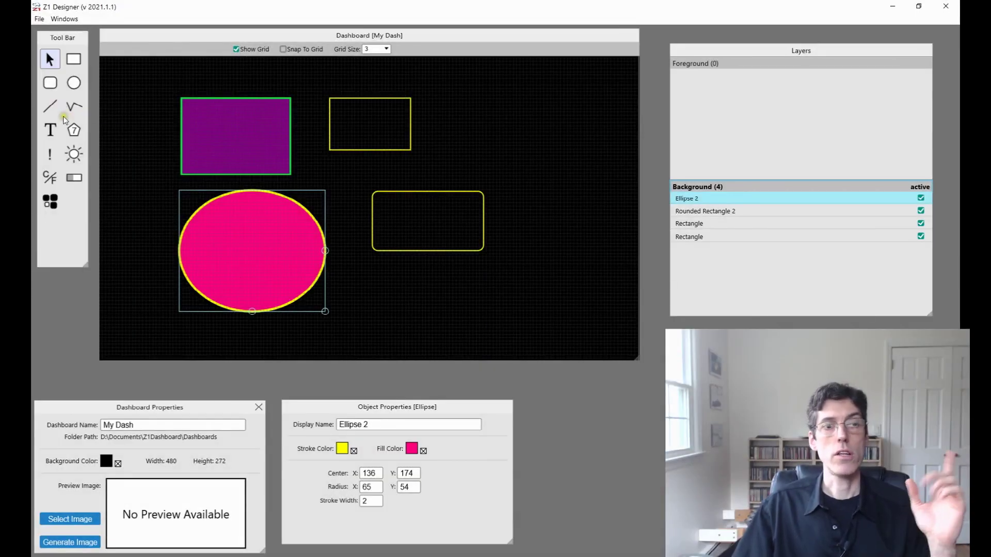
Draw a straight line from about (322, 47) to (392, 84), beside the small yellow rectangle
{"action": "left_click", "coordinate": [50, 105]}
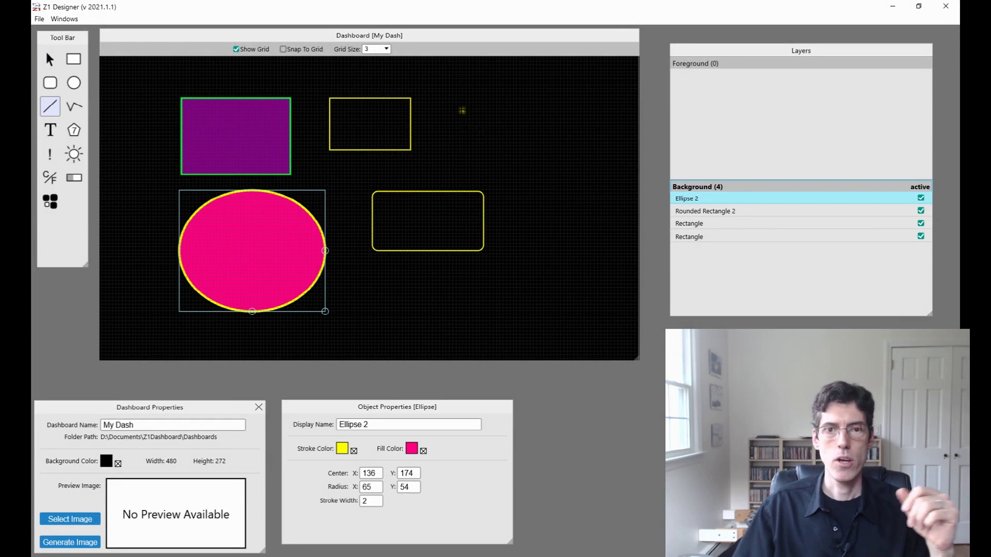
{"action": "left_click_drag", "start_coordinate": [460, 109], "coordinate": [540, 150]}
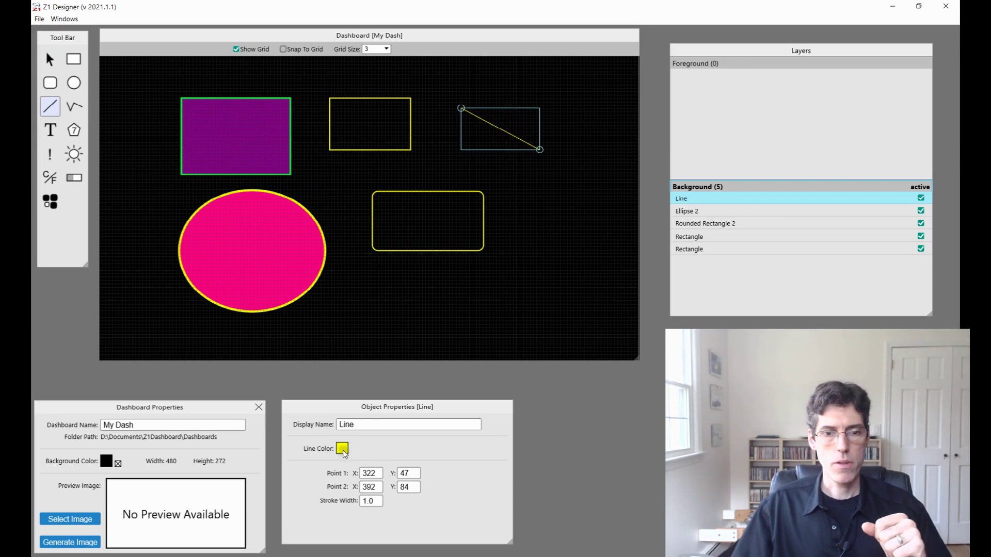
{"action": "left_click_drag", "start_coordinate": [382, 408], "coordinate": [383, 407]}
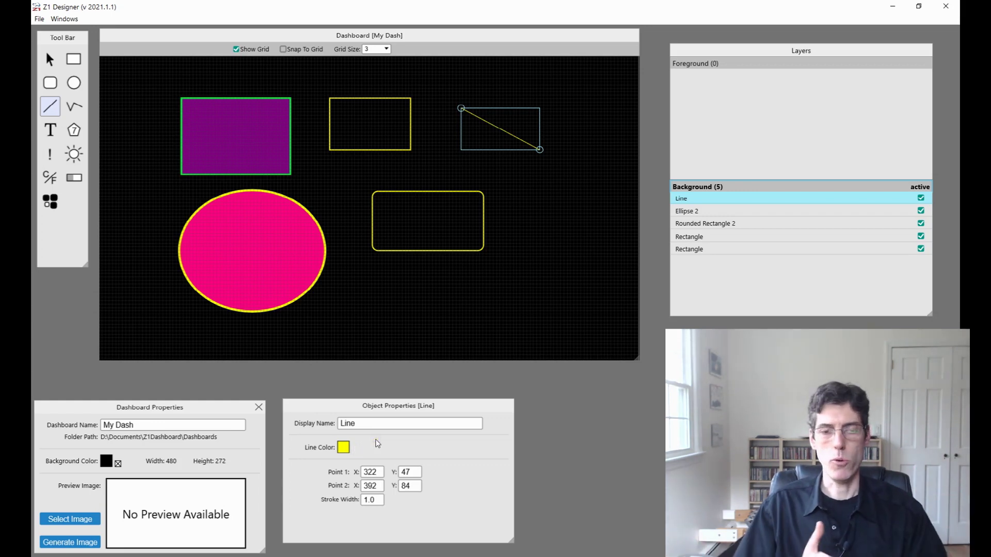
Change the line's color to muted blue-violet and set its stroke width to 3
{"action": "left_click", "coordinate": [344, 448]}
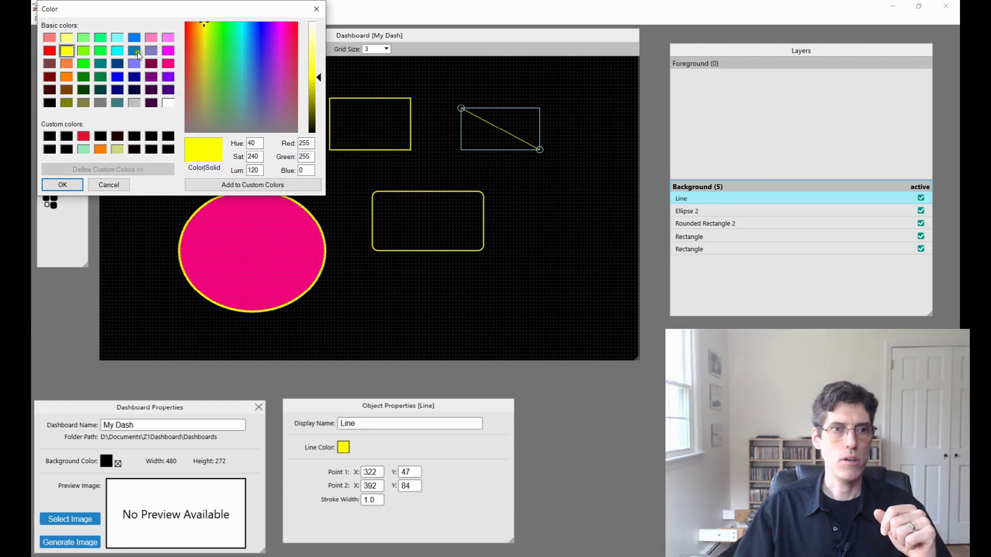
{"action": "left_click", "coordinate": [153, 51]}
{"action": "left_click", "coordinate": [65, 184]}
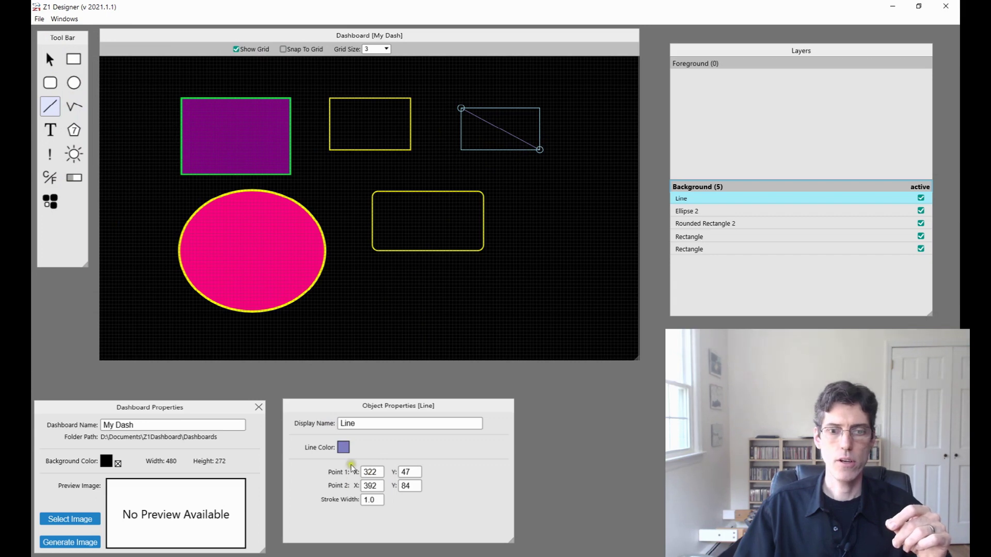
{"action": "left_click", "coordinate": [380, 500]}
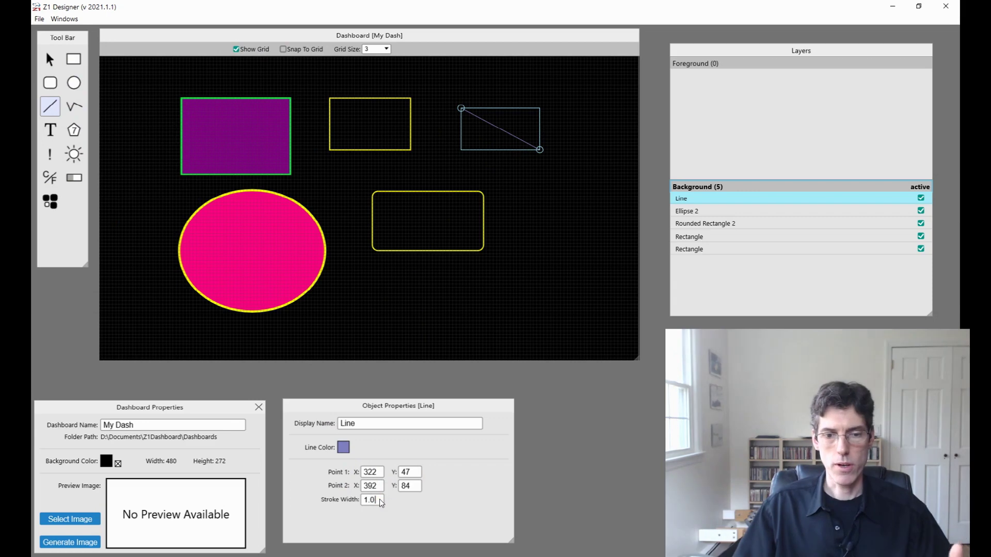
{"action": "key", "text": "BackSpace"}
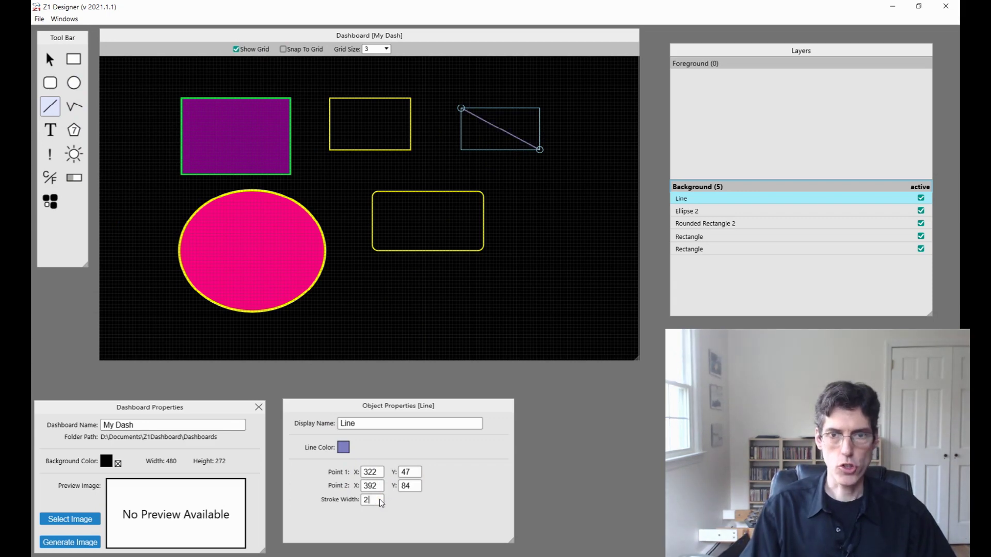
{"action": "type", "text": "3"}
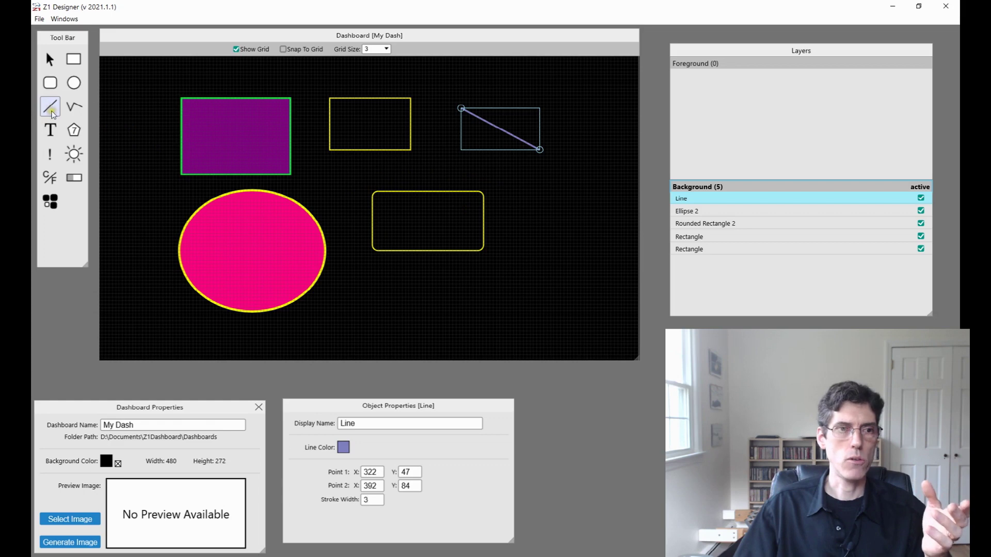
Draw a second line from about (391, 83), near the first line's lower end, down to about (367, 159)
{"action": "left_click_drag", "start_coordinate": [540, 150], "coordinate": [512, 235]}
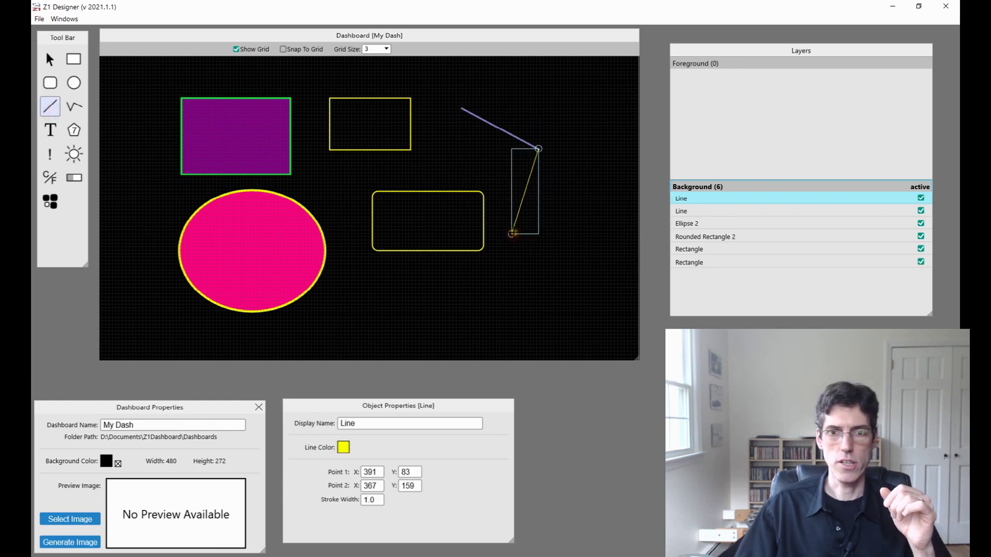
{"action": "left_click", "coordinate": [50, 60]}
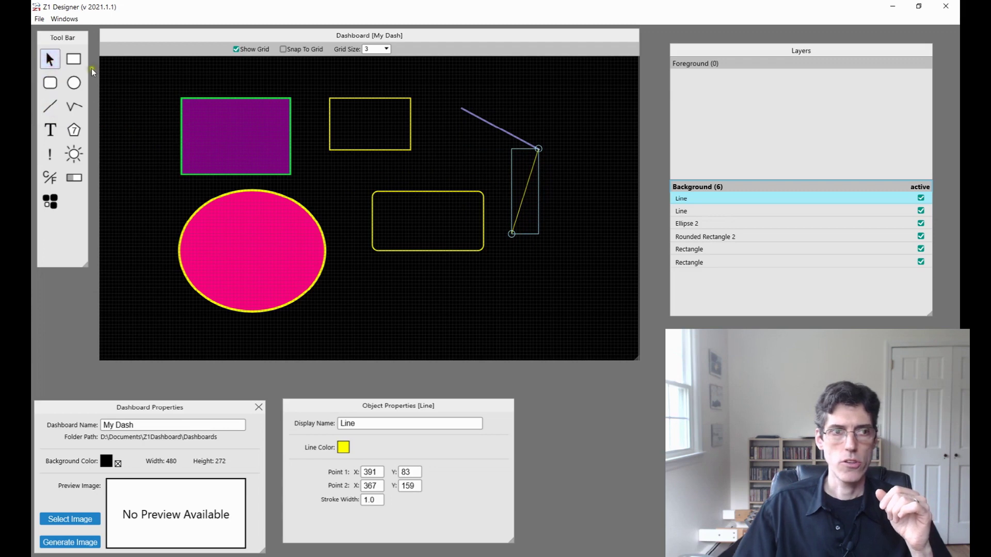
Set the second line's first point to X 392, Y 84 so it meets the first line's endpoint
{"action": "left_click", "coordinate": [499, 127]}
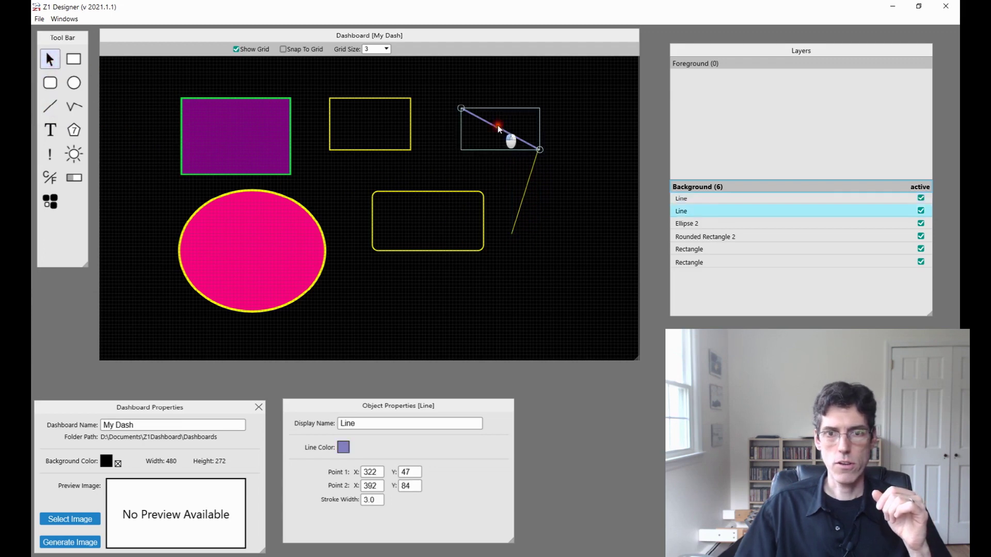
{"action": "left_click", "coordinate": [534, 174]}
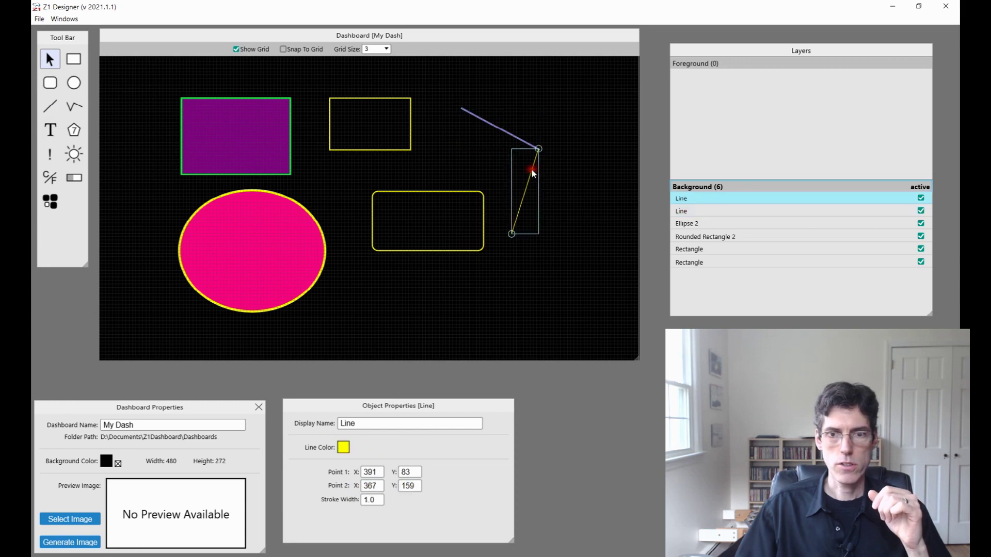
{"action": "left_click", "coordinate": [384, 471]}
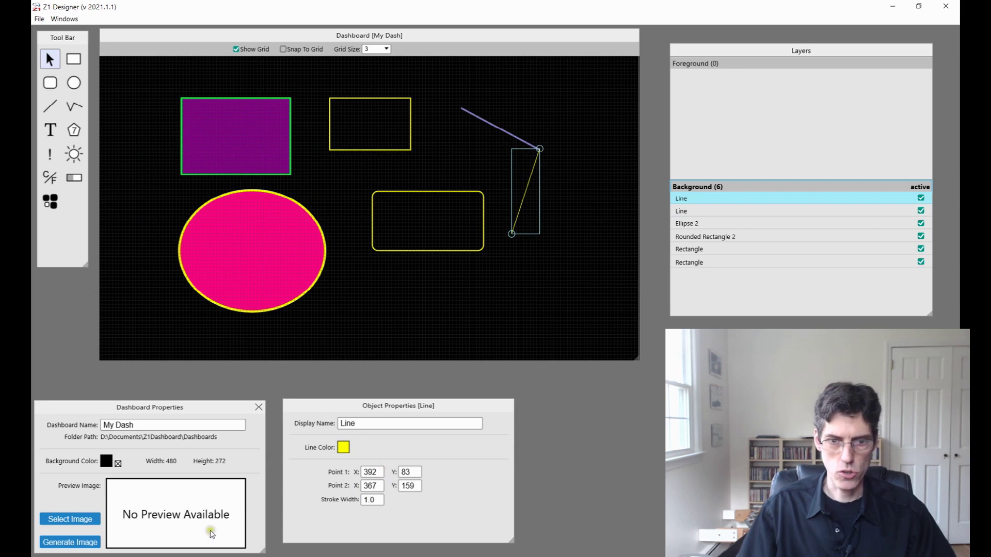
{"action": "left_click", "coordinate": [416, 472]}
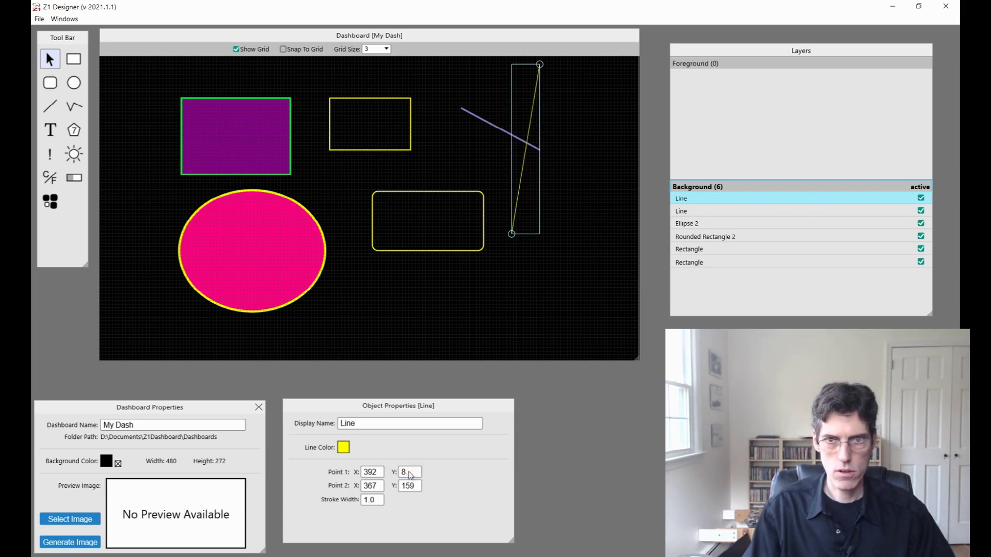
{"action": "type", "text": "4"}
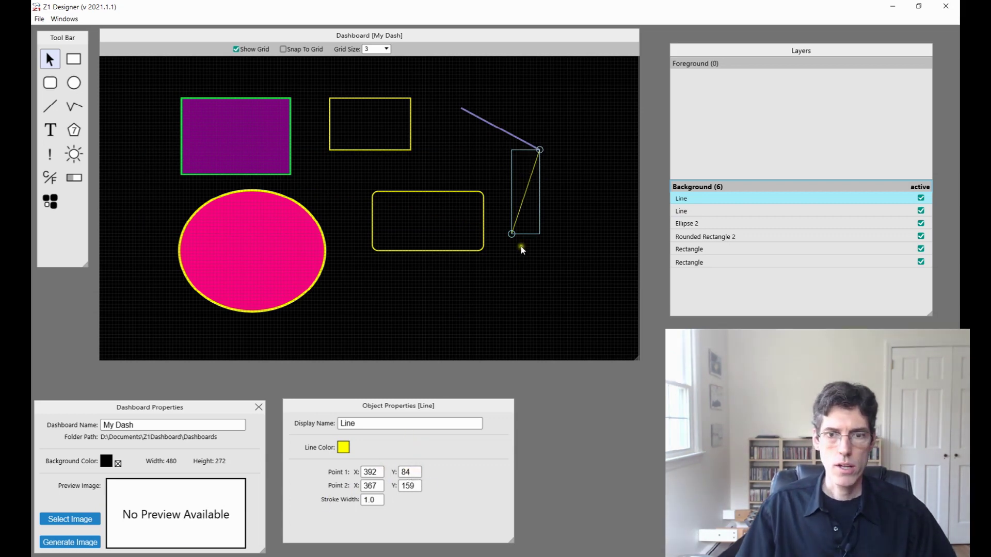
{"action": "left_click", "coordinate": [556, 110]}
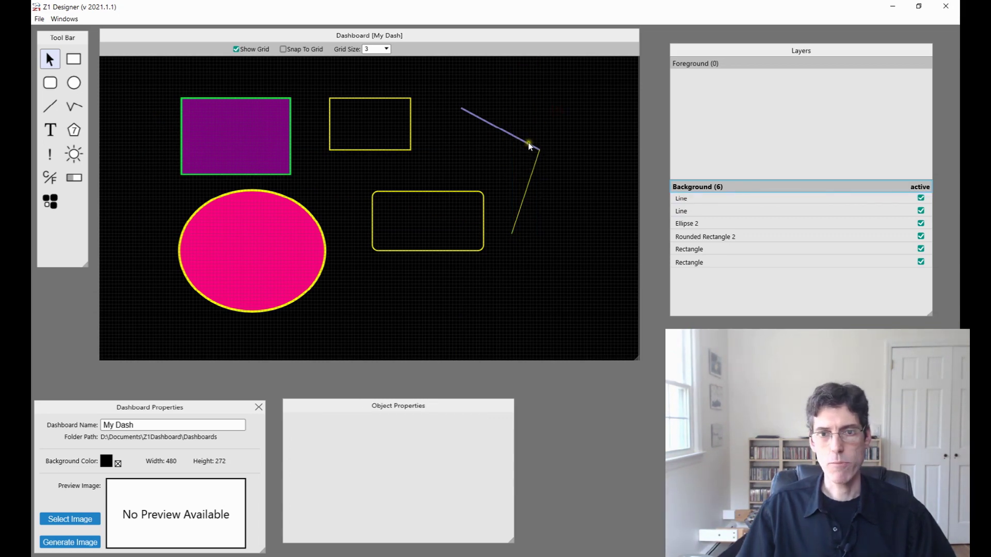
Set the yellow line's stroke width to 10
{"action": "left_click", "coordinate": [532, 165]}
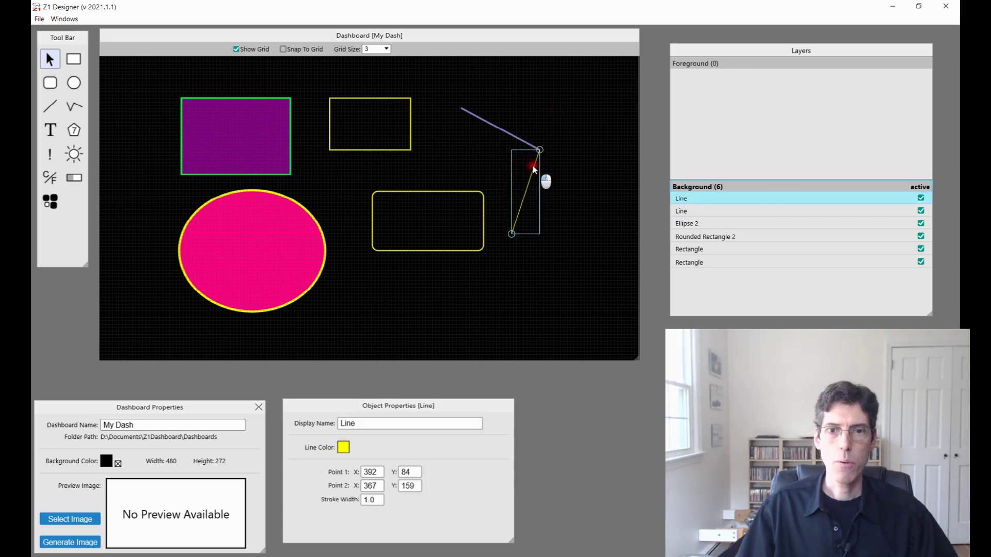
{"action": "left_click", "coordinate": [379, 501]}
{"action": "key", "text": "BackSpace"}
{"action": "key", "text": "BackSpace"}
{"action": "type", "text": "0"}
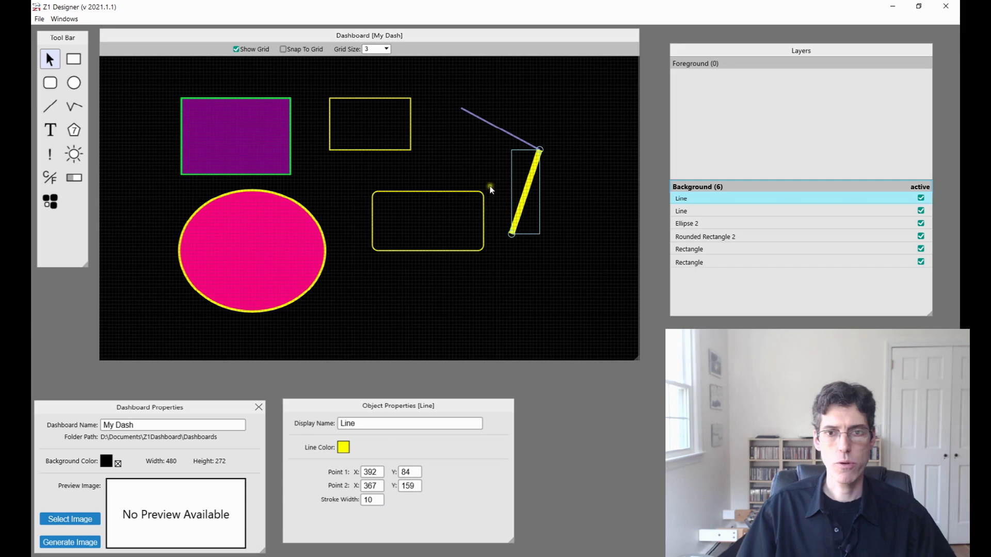
Set the blue-violet line's stroke width to 10 and deselect it
{"action": "left_click", "coordinate": [498, 125]}
{"action": "left_click", "coordinate": [373, 501]}
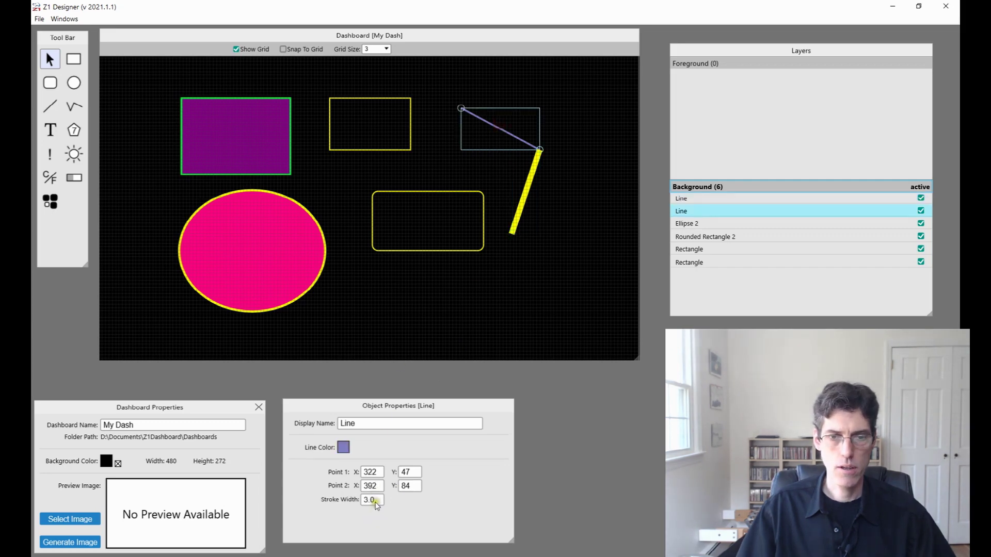
{"action": "key", "text": "BackSpace"}
{"action": "key", "text": "BackSpace"}
{"action": "key", "text": "BackSpace"}
{"action": "type", "text": "10"}
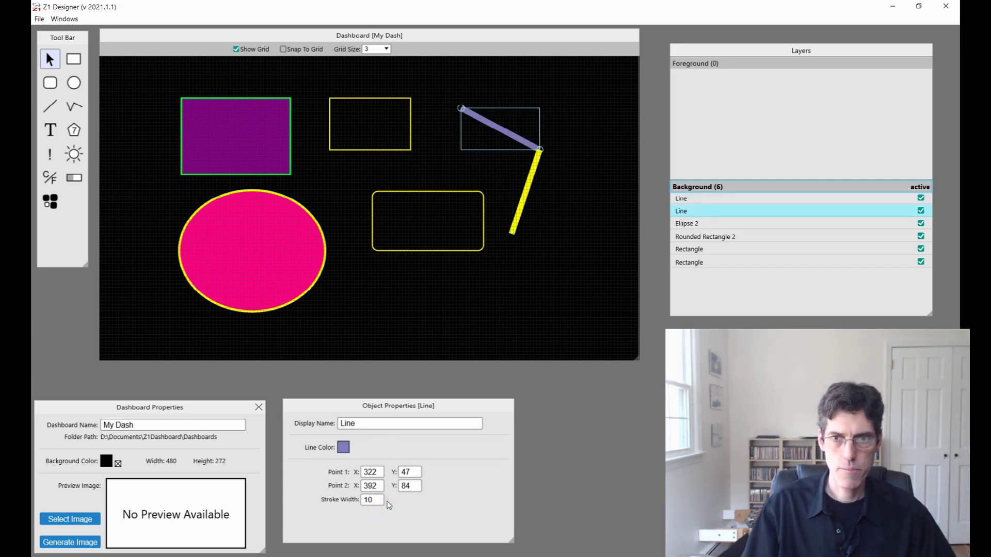
{"action": "left_click", "coordinate": [568, 201]}
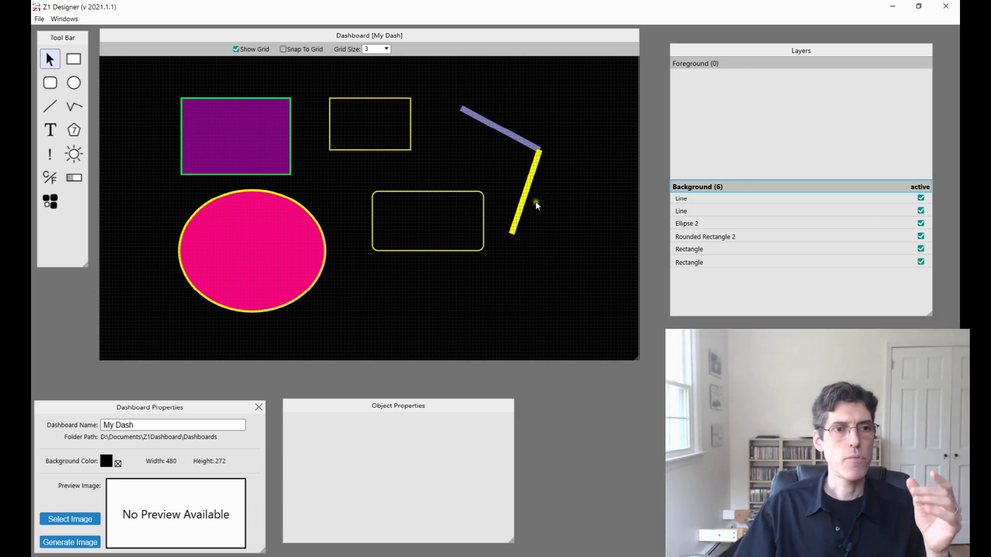
Draw a four-point zigzag multi-line below the rounded rectangle, starting at about (255, 219) with its second point at about (313, 189)
{"action": "left_click", "coordinate": [75, 107]}
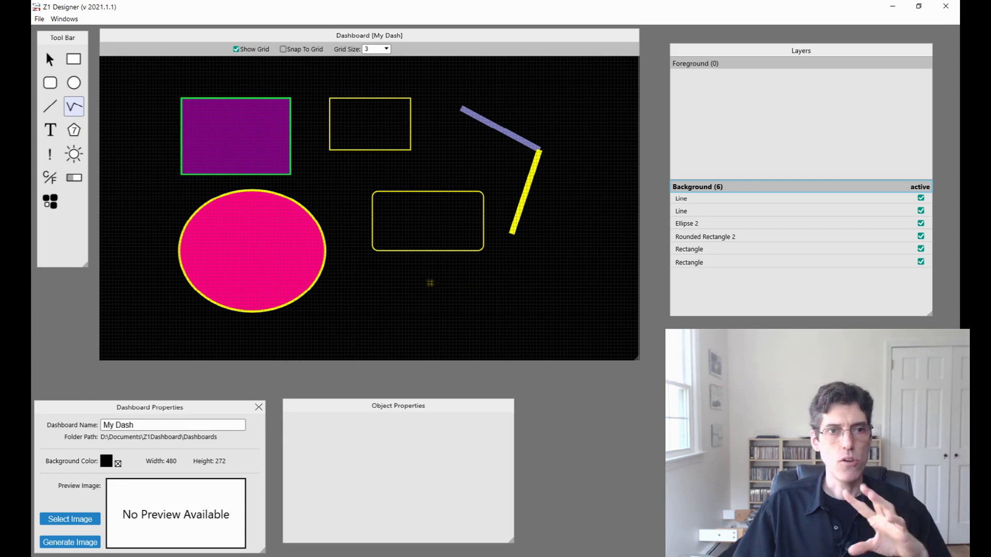
{"action": "left_click", "coordinate": [385, 301]}
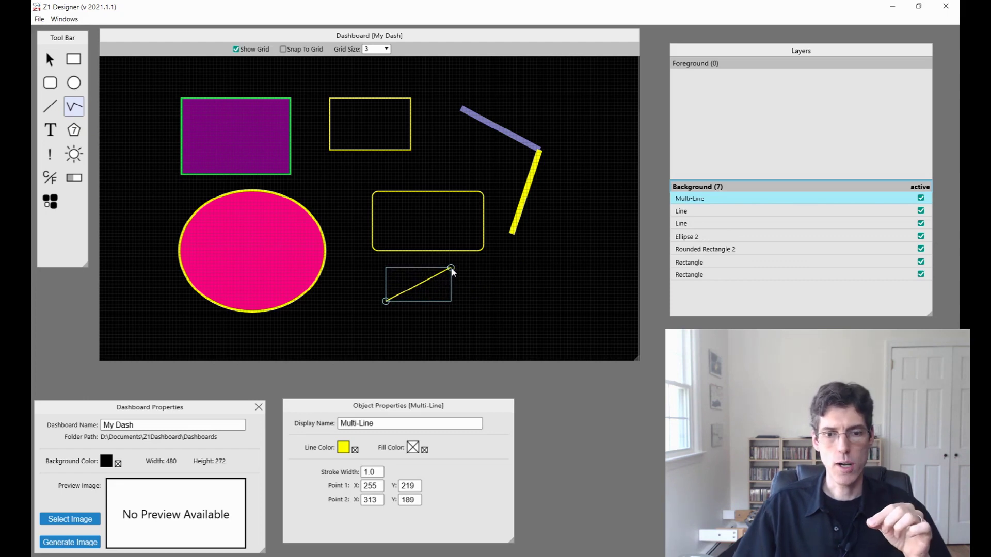
{"action": "left_click", "coordinate": [451, 269]}
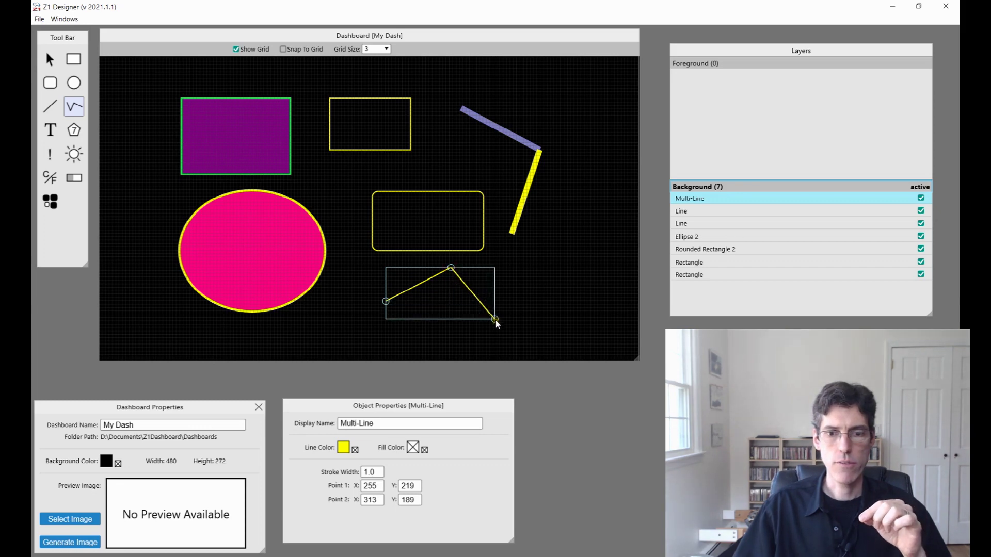
{"action": "left_click", "coordinate": [495, 319]}
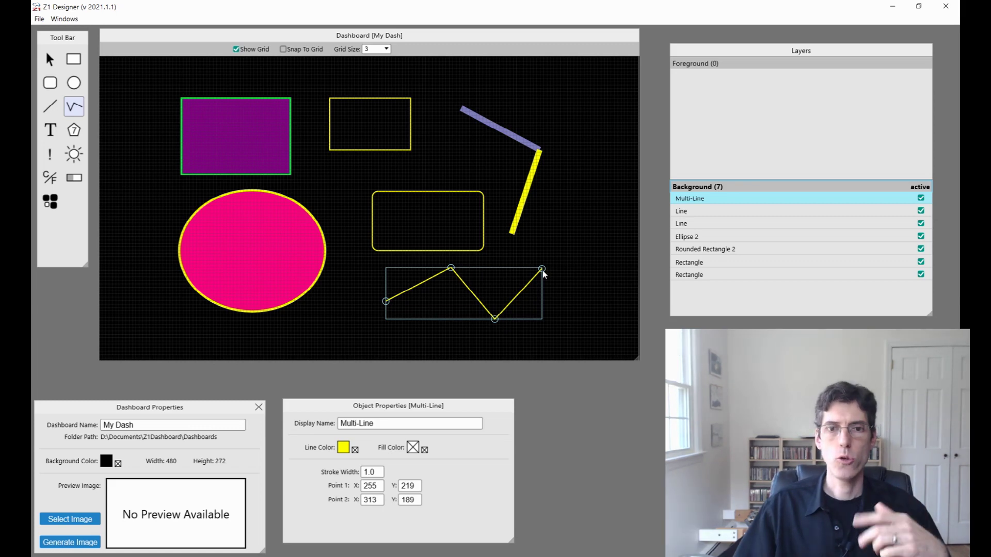
{"action": "left_click", "coordinate": [542, 270]}
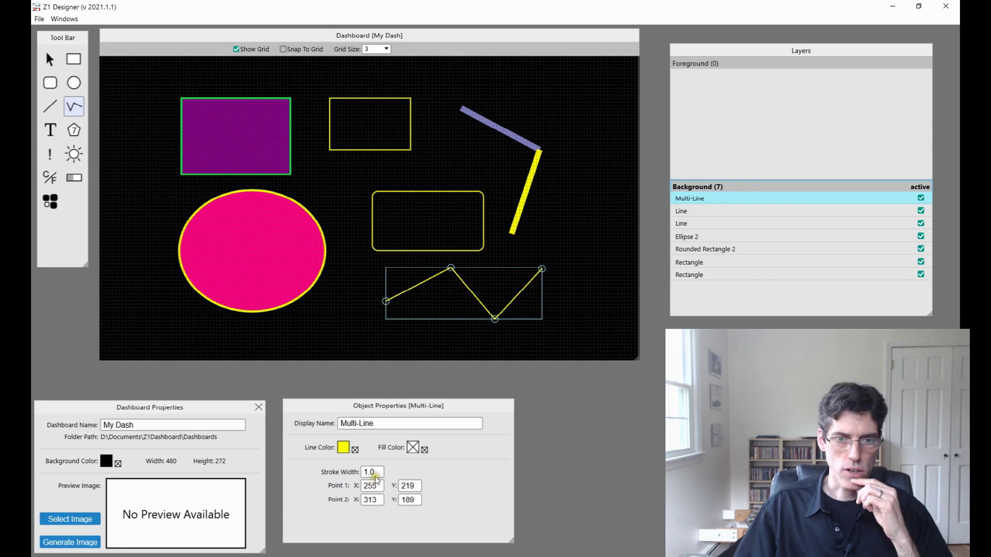
Set the zigzag multi-line's stroke width to 10 and deselect it
{"action": "left_click", "coordinate": [376, 474]}
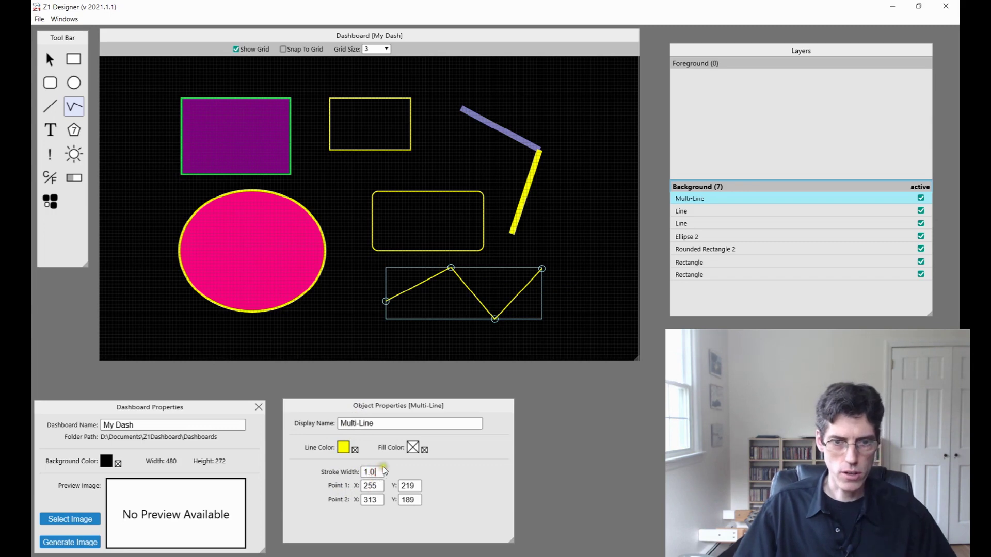
{"action": "key", "text": "BackSpace"}
{"action": "key", "text": "BackSpace"}
{"action": "type", "text": "0"}
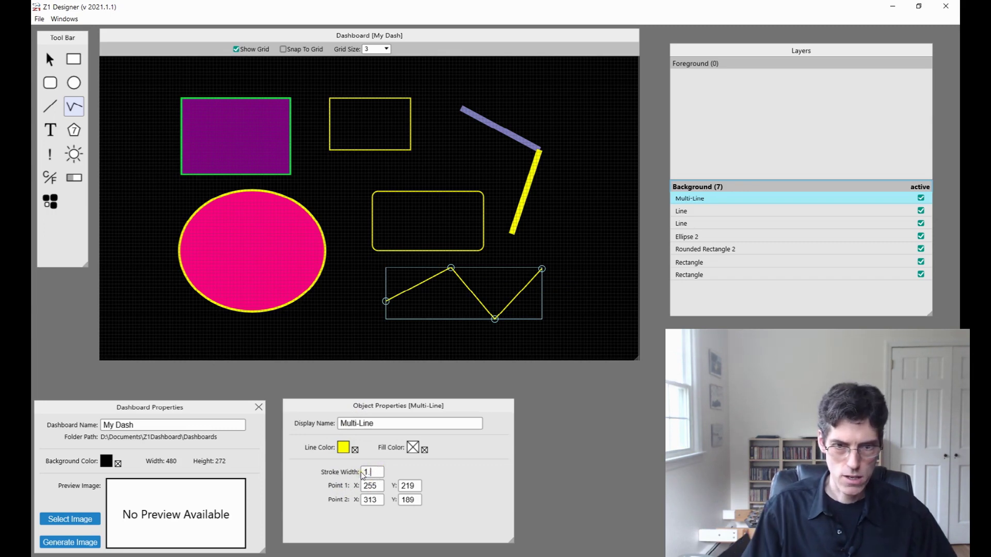
{"action": "key", "text": "Return"}
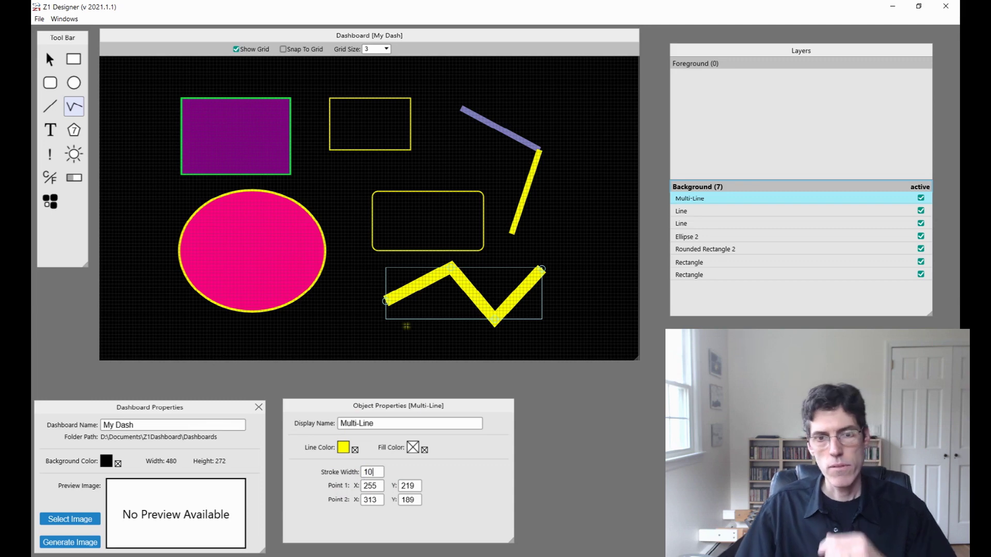
{"action": "left_click", "coordinate": [50, 59]}
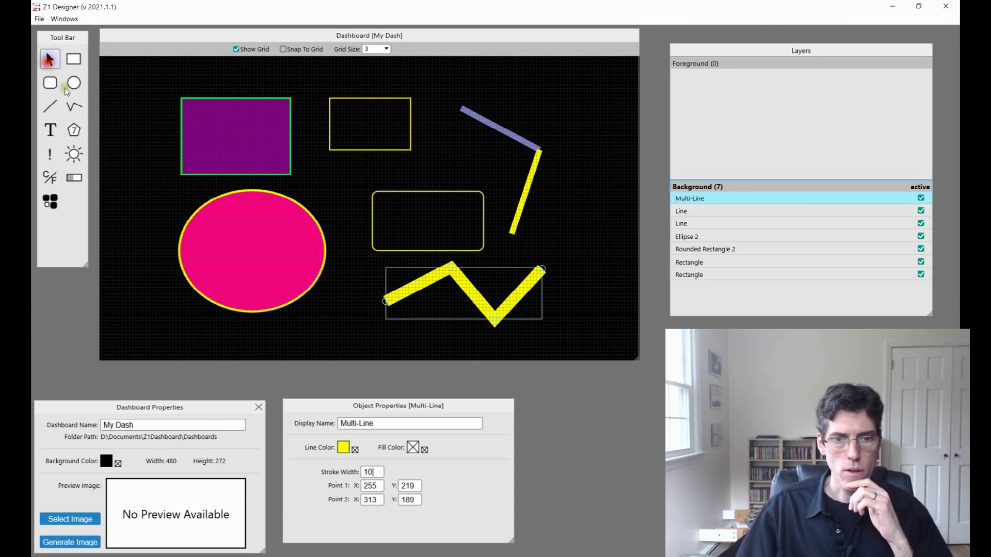
{"action": "left_click", "coordinate": [566, 216]}
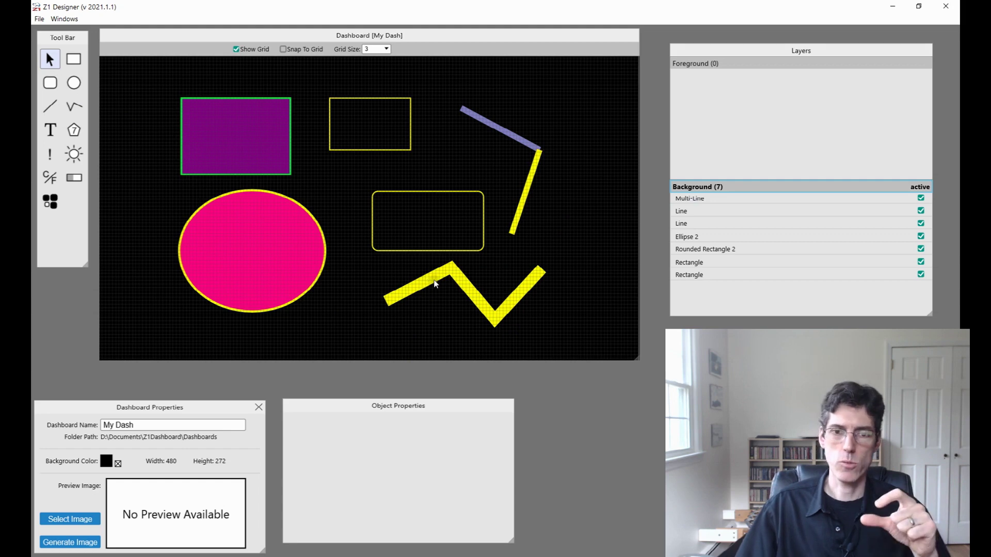
Reshape the zigzag multi-line by nudging its two inner vertices and moving both endpoints outward, the right one up and the left one down
{"action": "left_click", "coordinate": [451, 273]}
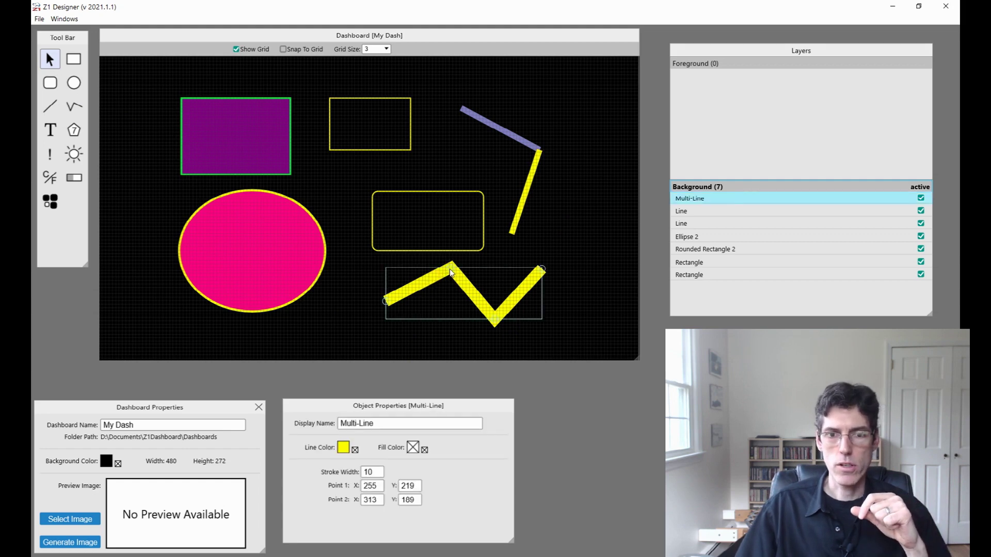
{"action": "mouse_move", "coordinate": [450, 268]}
{"action": "left_mouse_down"}
{"action": "mouse_move", "coordinate": [413, 269]}
{"action": "mouse_move", "coordinate": [470, 279]}
{"action": "mouse_move", "coordinate": [449, 269]}
{"action": "left_mouse_up"}
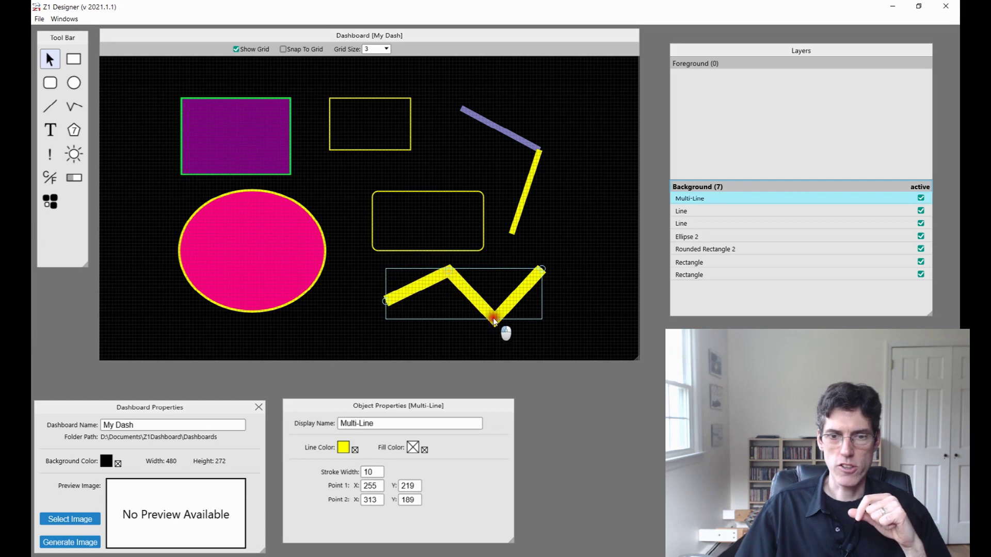
{"action": "mouse_move", "coordinate": [493, 318]}
{"action": "left_mouse_down"}
{"action": "mouse_move", "coordinate": [537, 323]}
{"action": "mouse_move", "coordinate": [494, 322]}
{"action": "left_mouse_up"}
{"action": "left_click_drag", "start_coordinate": [542, 269], "coordinate": [568, 247]}
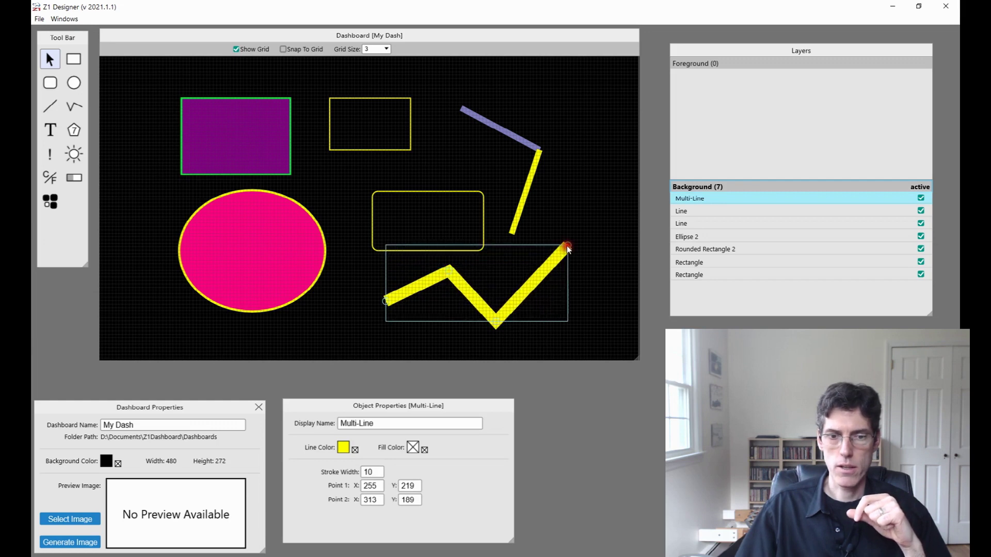
{"action": "mouse_move", "coordinate": [383, 302]}
{"action": "left_mouse_down"}
{"action": "mouse_move", "coordinate": [364, 318]}
{"action": "mouse_move", "coordinate": [374, 317]}
{"action": "left_mouse_up"}
{"action": "left_click", "coordinate": [567, 125]}
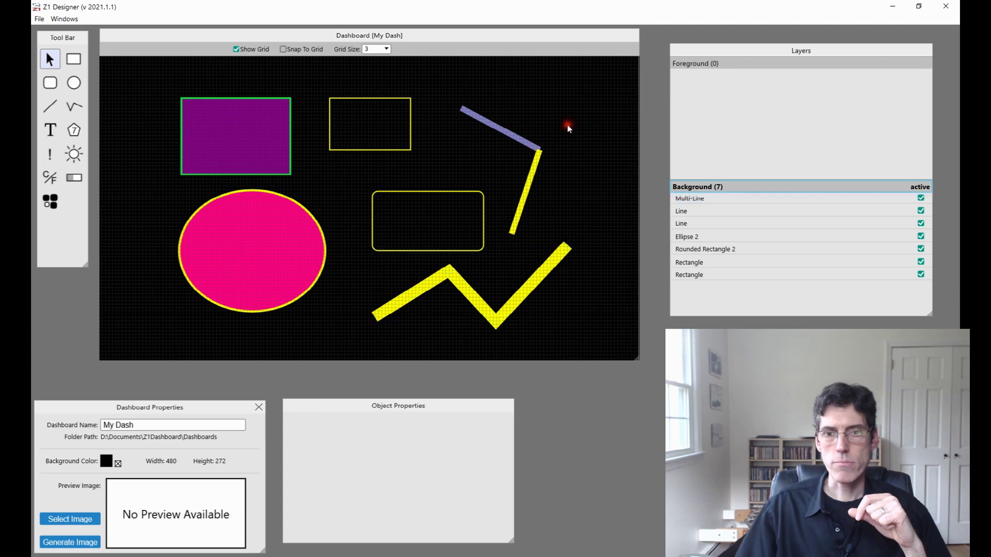
Rename the thick yellow straight line as Line 2
{"action": "left_click", "coordinate": [685, 210]}
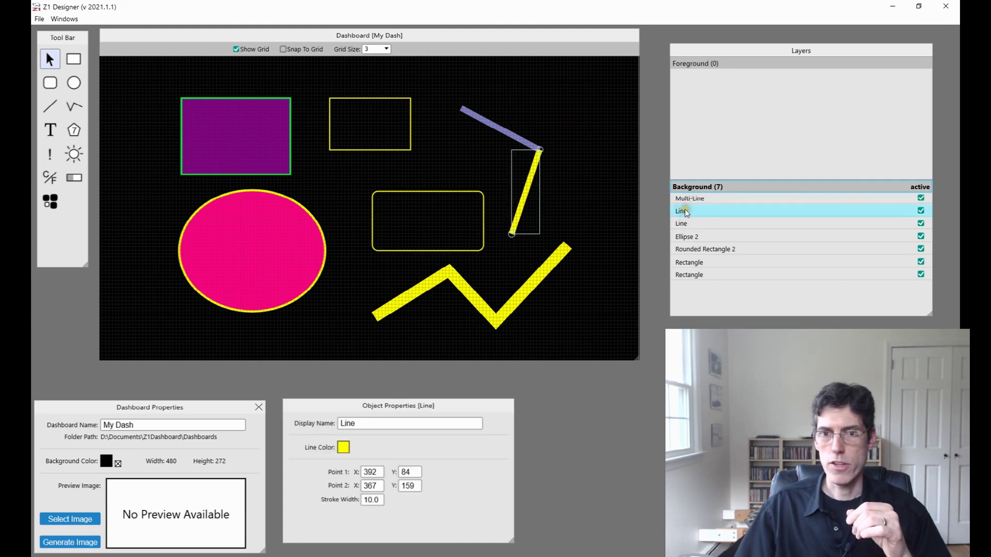
{"action": "left_click", "coordinate": [376, 422]}
{"action": "type", "text": "2"}
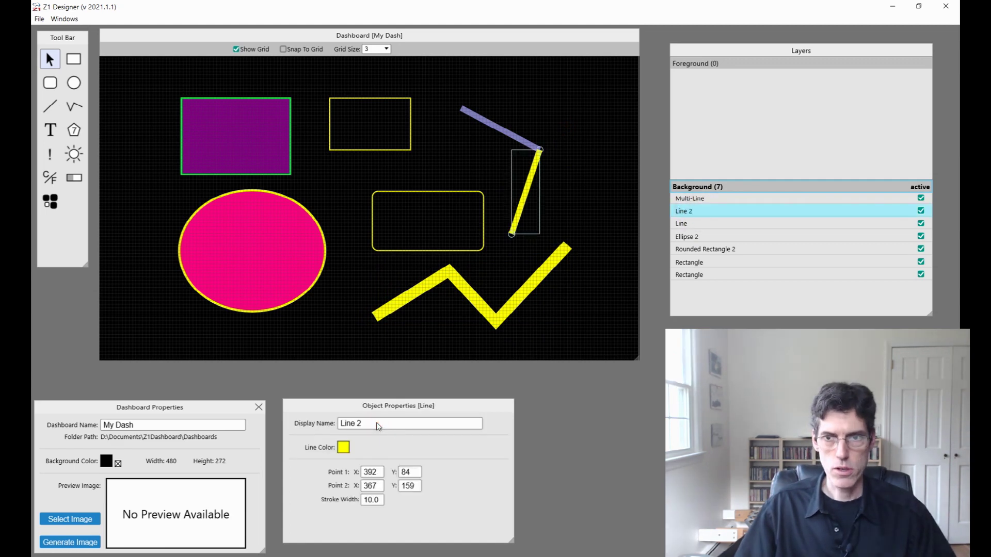
Rename the unfilled yellow rectangle as Rectangle 1 and the purple-filled rectangle as Rectangle 2
{"action": "left_click", "coordinate": [696, 262]}
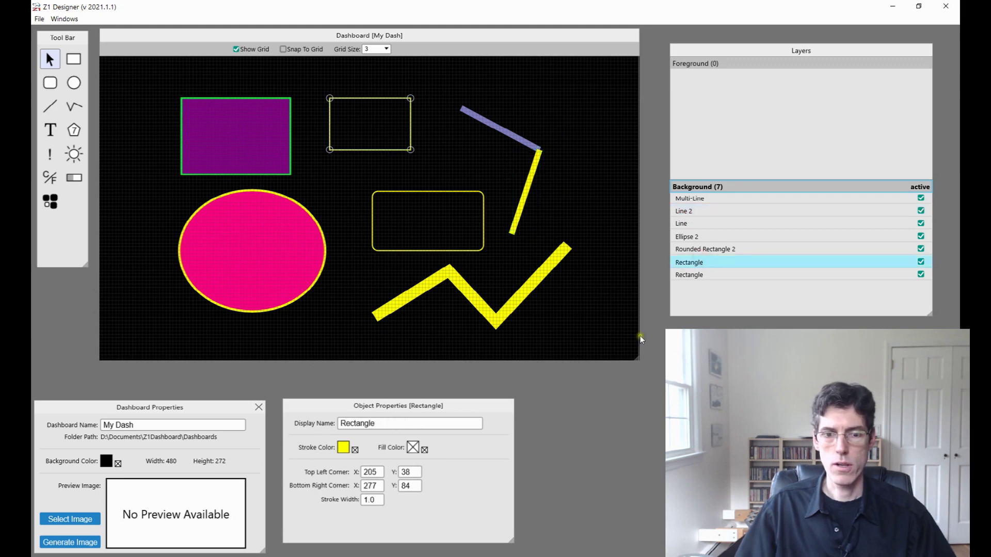
{"action": "type", "text": "1"}
{"action": "left_click", "coordinate": [692, 278]}
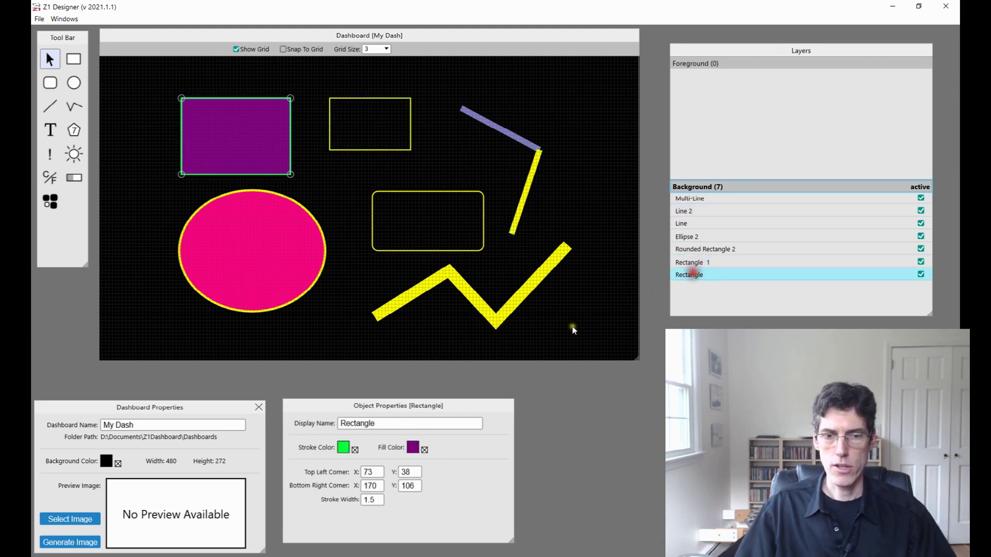
{"action": "left_click", "coordinate": [403, 422]}
{"action": "type", "text": "2"}
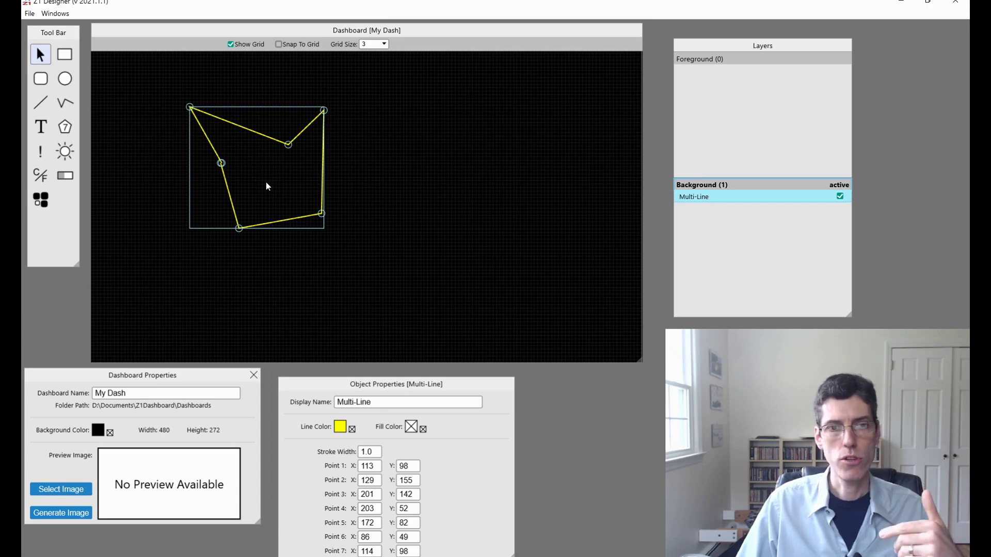
Fill the closed multi-line shape with hot pink (red 255, green 0, blue 128)
{"action": "left_click", "coordinate": [412, 428]}
{"action": "left_click", "coordinate": [161, 58]}
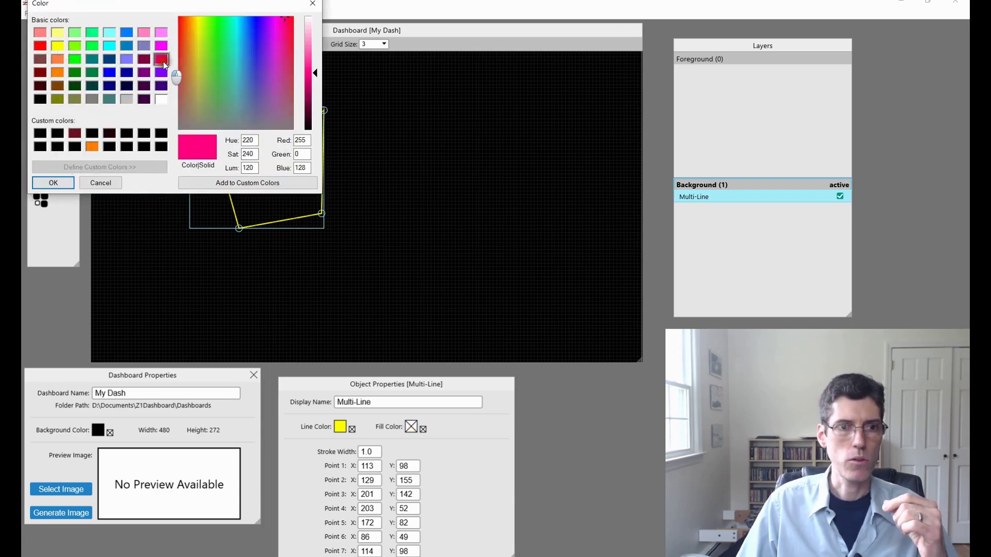
{"action": "left_click", "coordinate": [53, 183]}
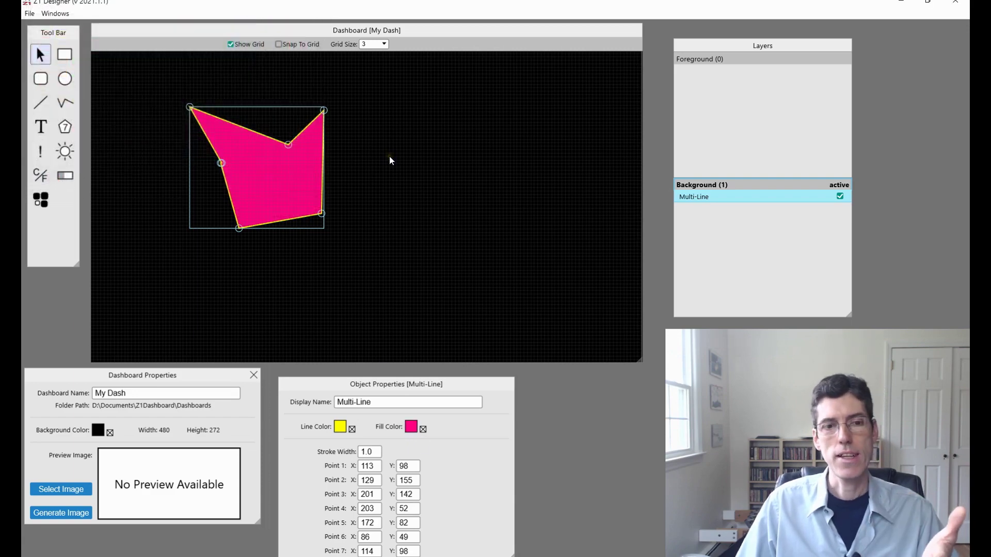